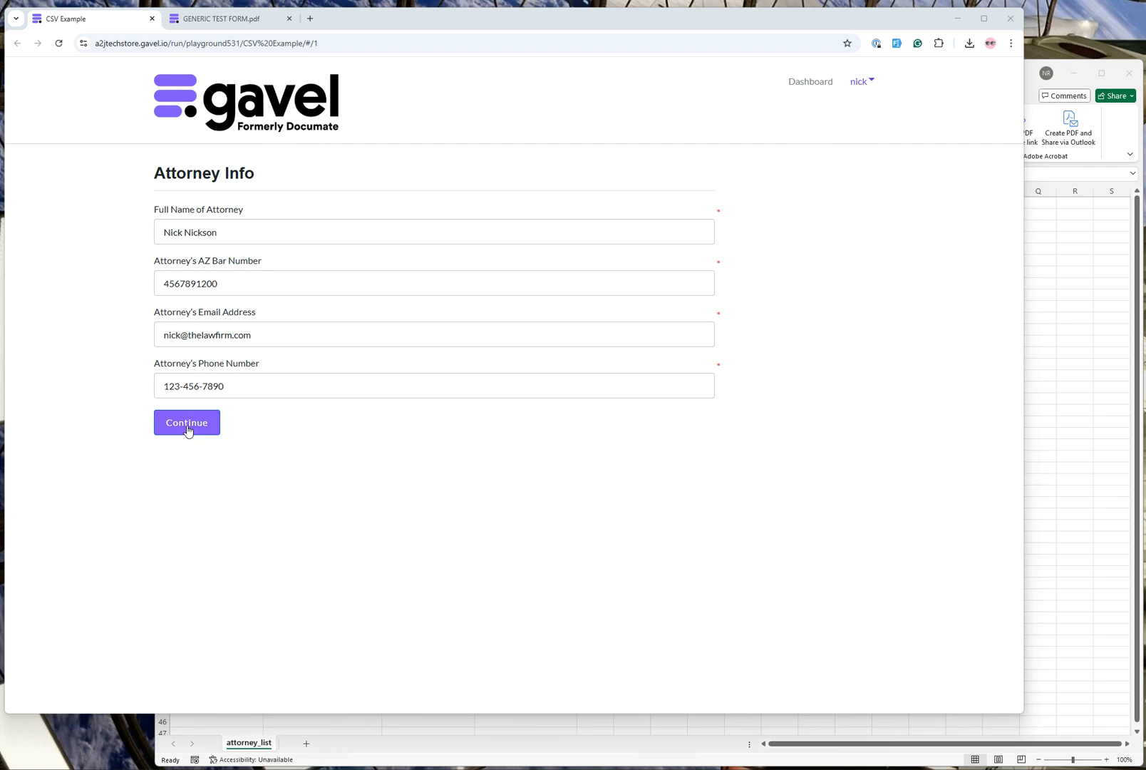
Submit the Attorney Info answers, accept the review page and open the GENERIC TEST FORM as a PDF.
{"action": "left_click", "coordinate": [188, 423]}
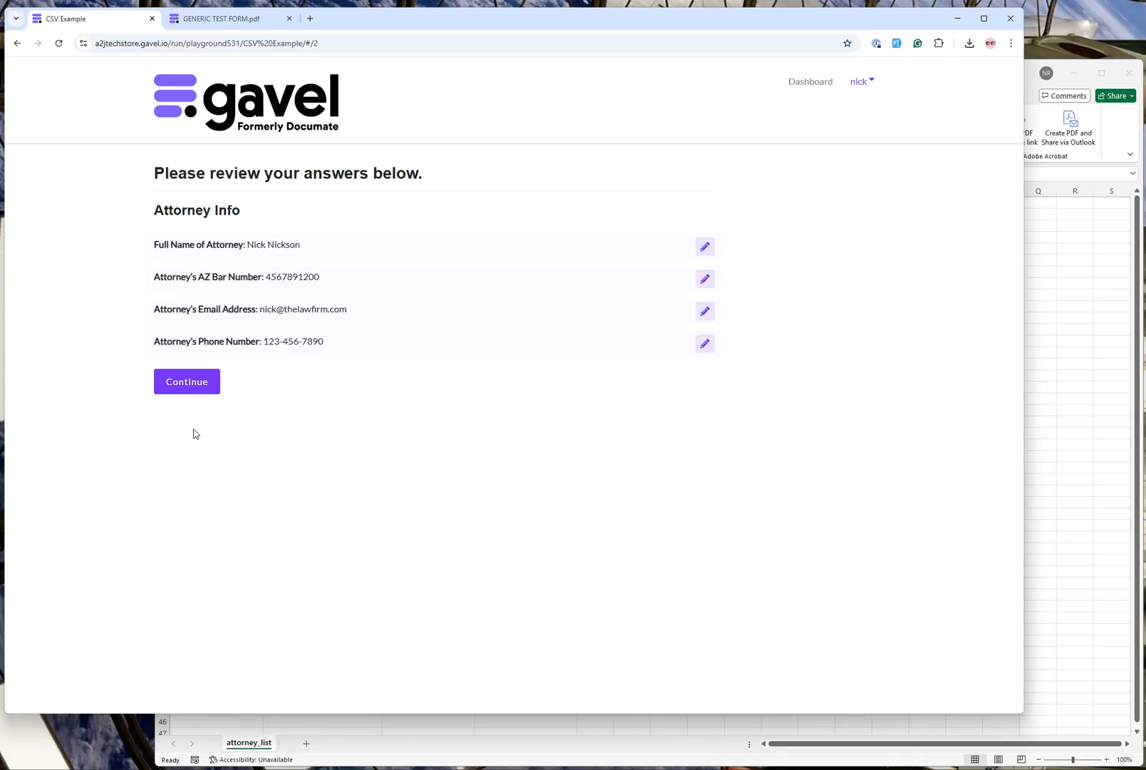
{"action": "left_click", "coordinate": [198, 383]}
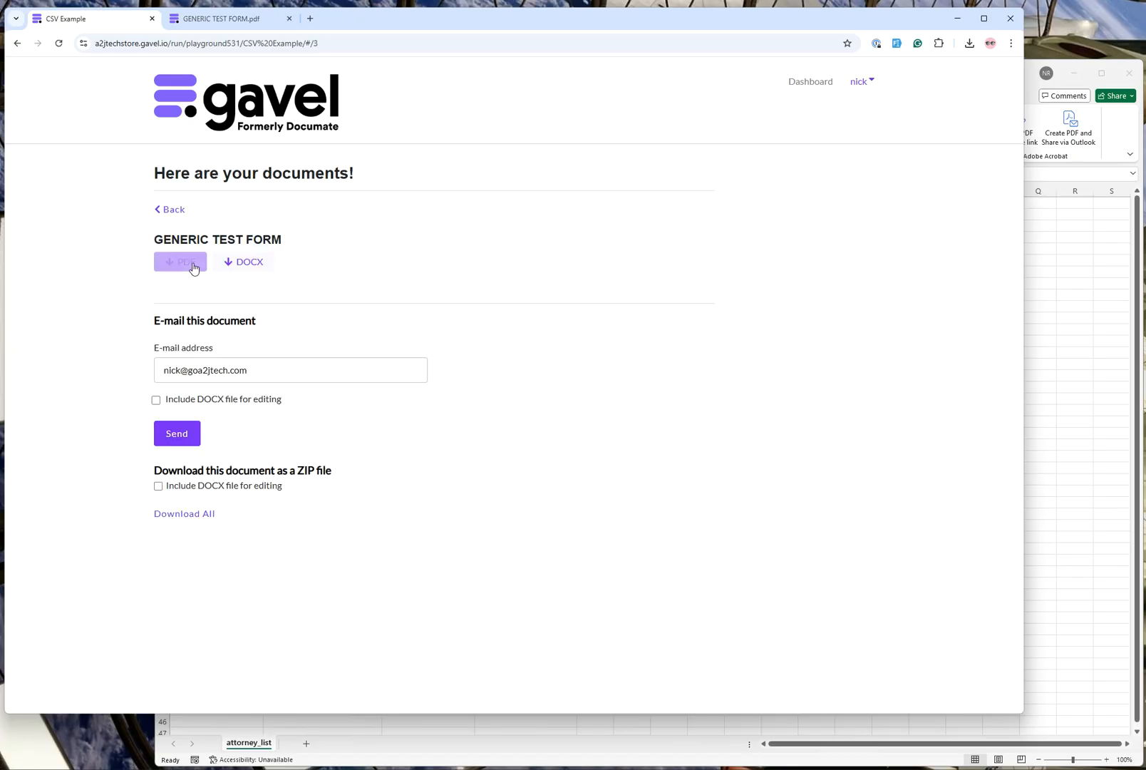
{"action": "left_click", "coordinate": [182, 261]}
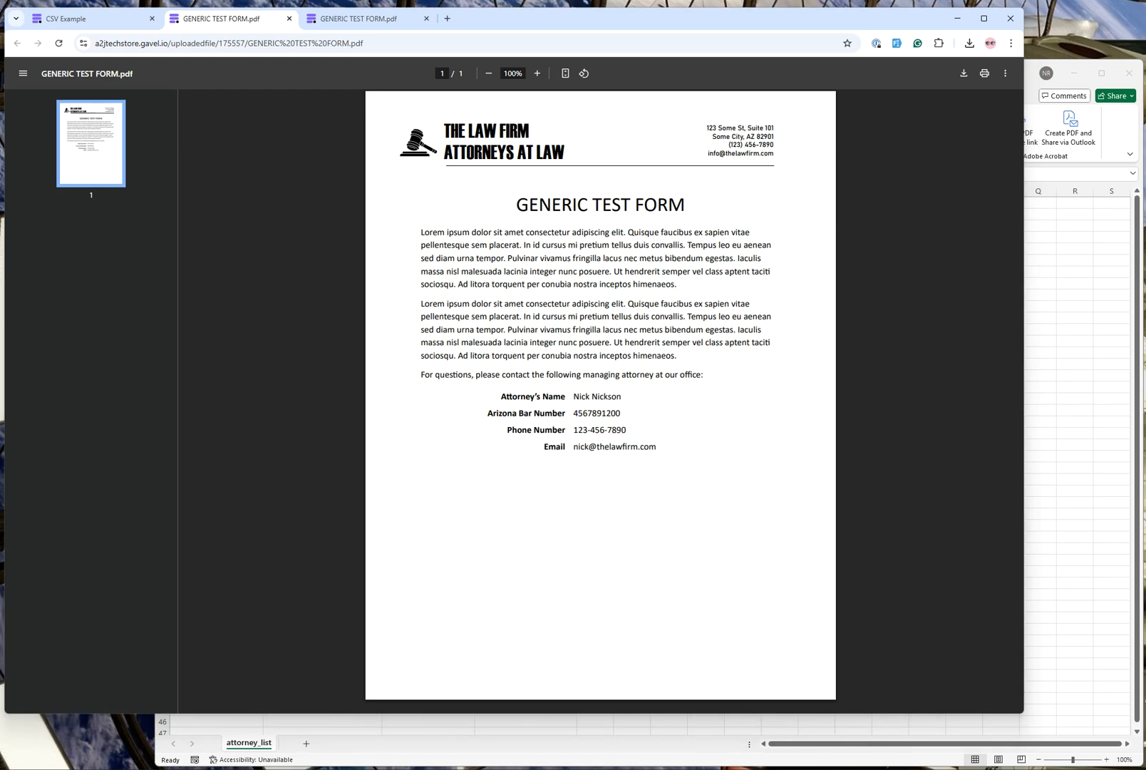
{"action": "key", "text": "alt+Tab"}
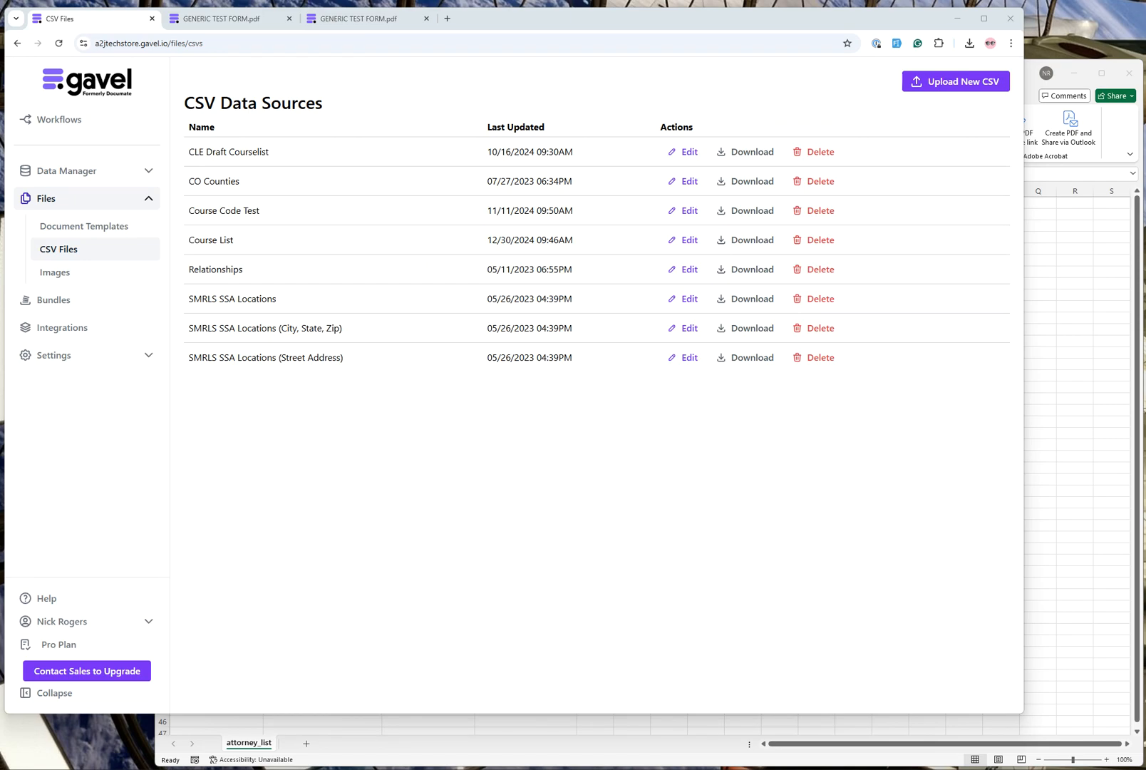
Upload the attorney_list file from the CSV Files folder as a new CSV data source.
{"action": "left_click", "coordinate": [959, 94]}
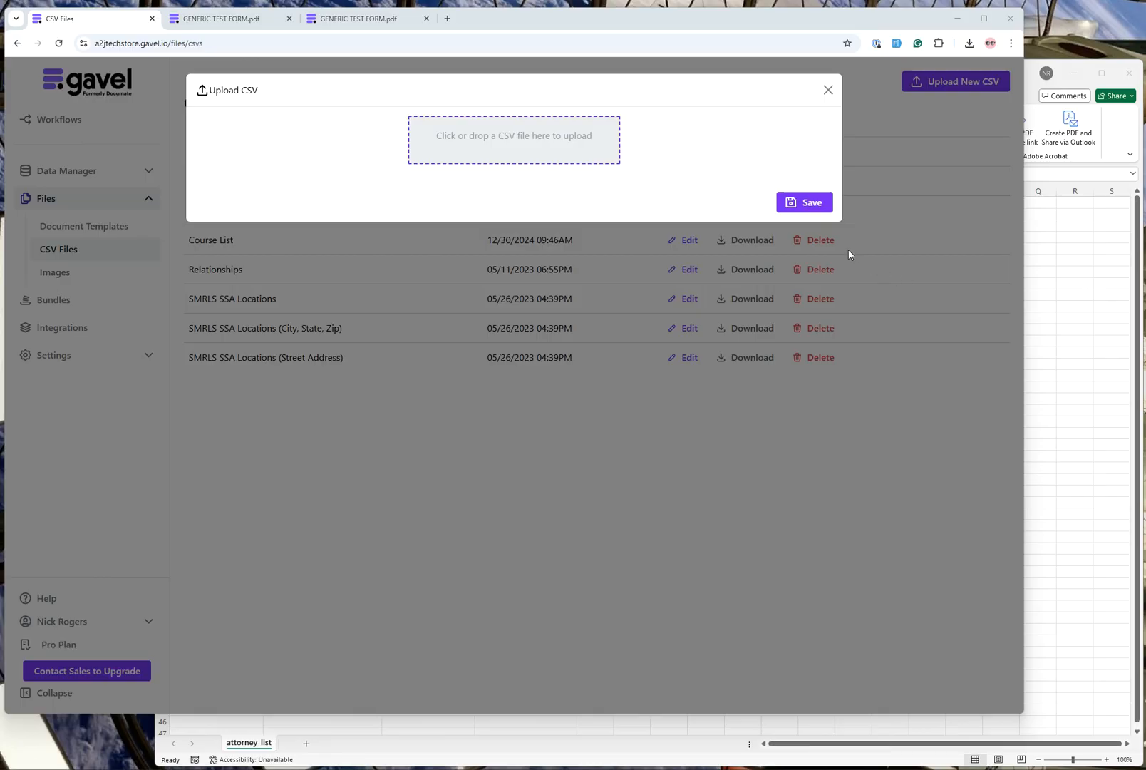
{"action": "left_click", "coordinate": [527, 152]}
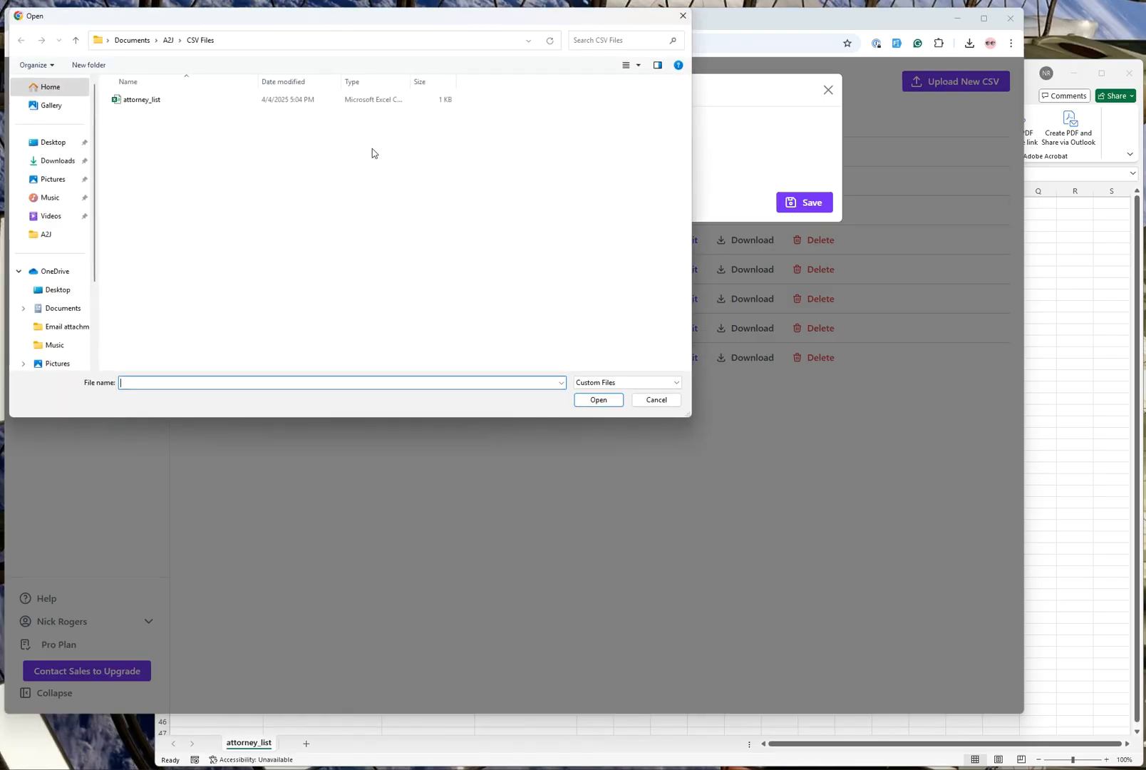
{"action": "left_click", "coordinate": [159, 102]}
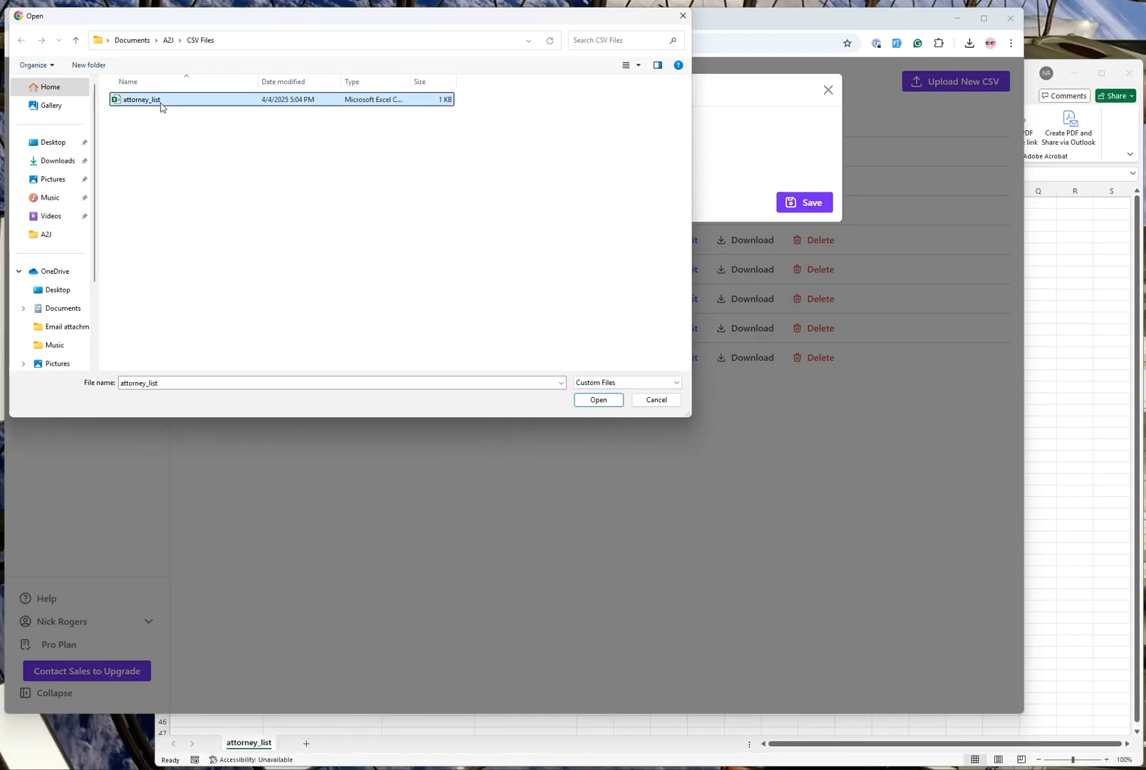
{"action": "left_click", "coordinate": [598, 399]}
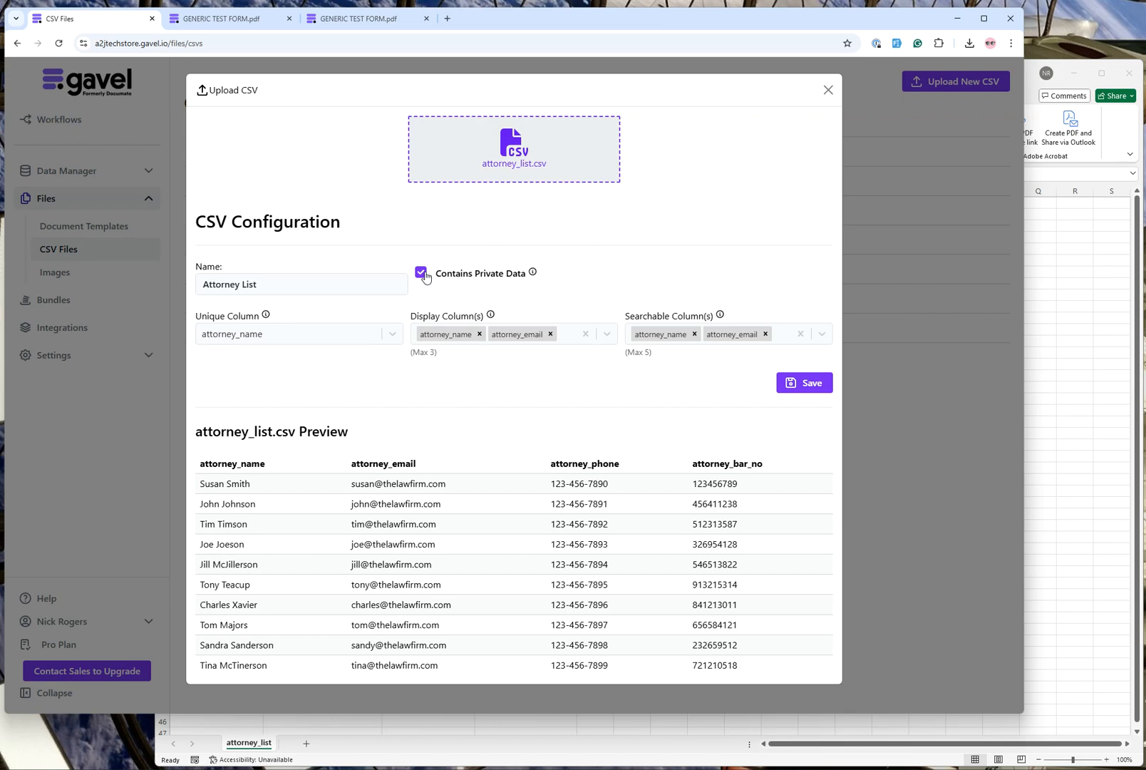
Mark the Attorney List as not containing private data and keep attorney_name as its unique column.
{"action": "mouse_move", "coordinate": [533, 275]}
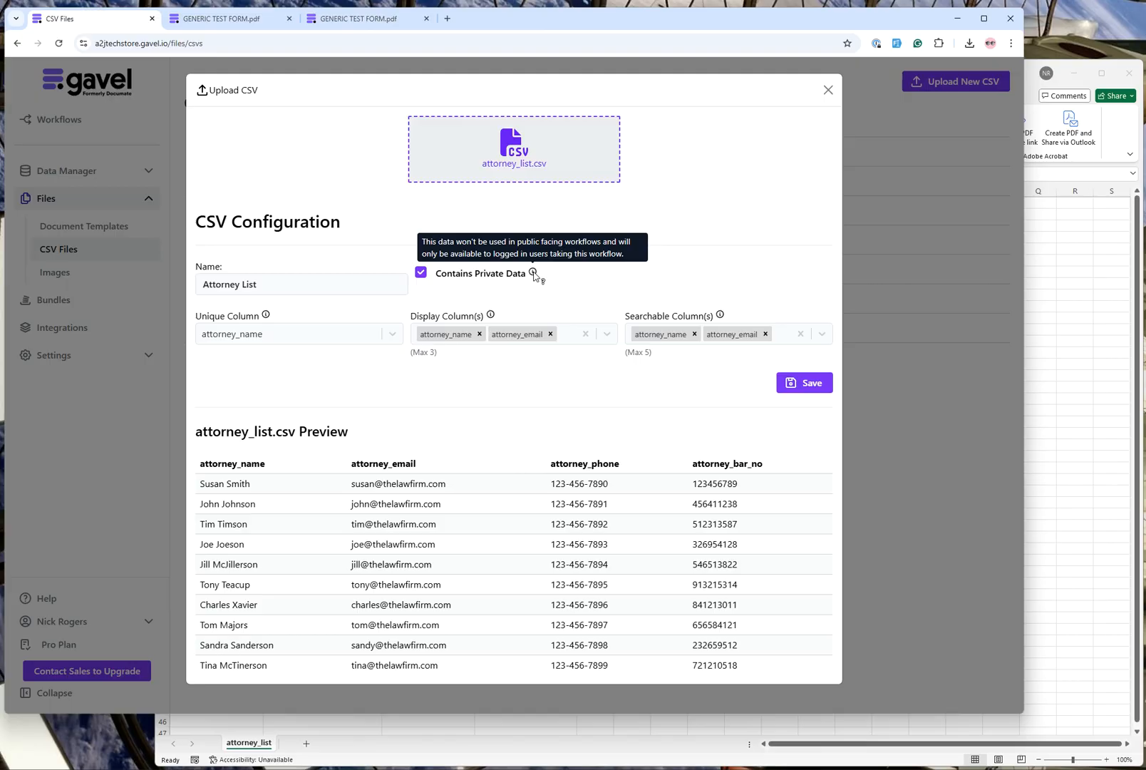
{"action": "left_click", "coordinate": [420, 275]}
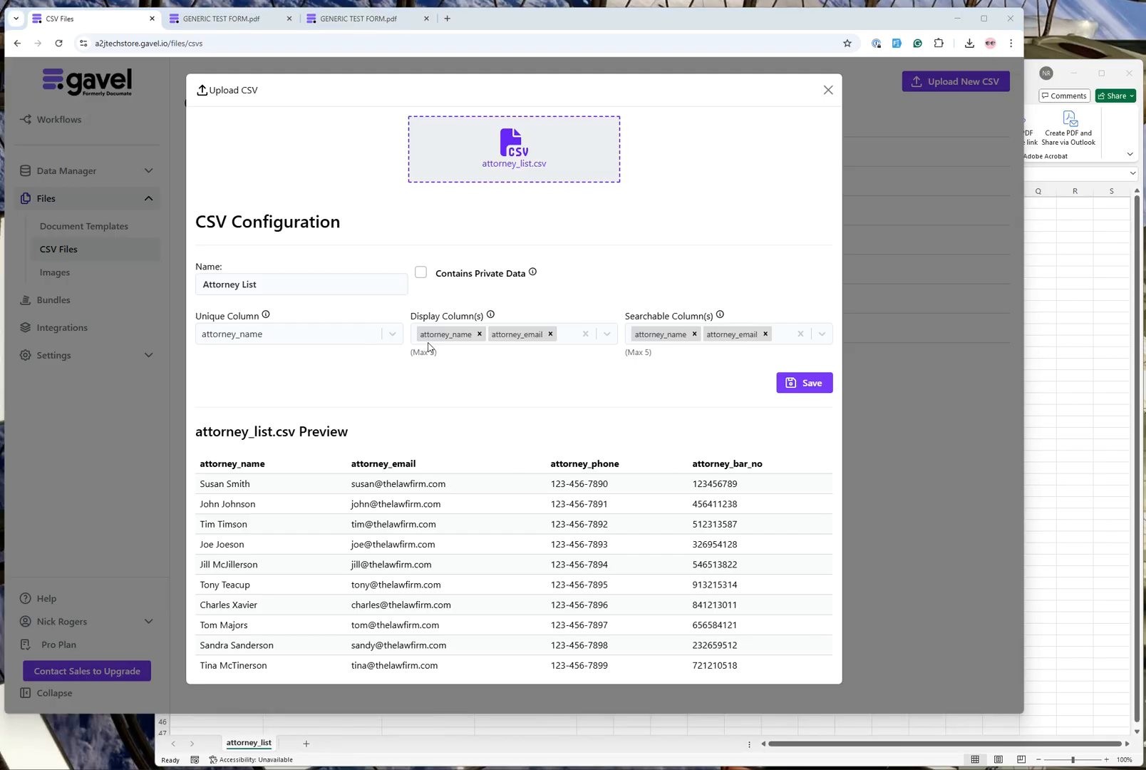
{"action": "left_click", "coordinate": [346, 339]}
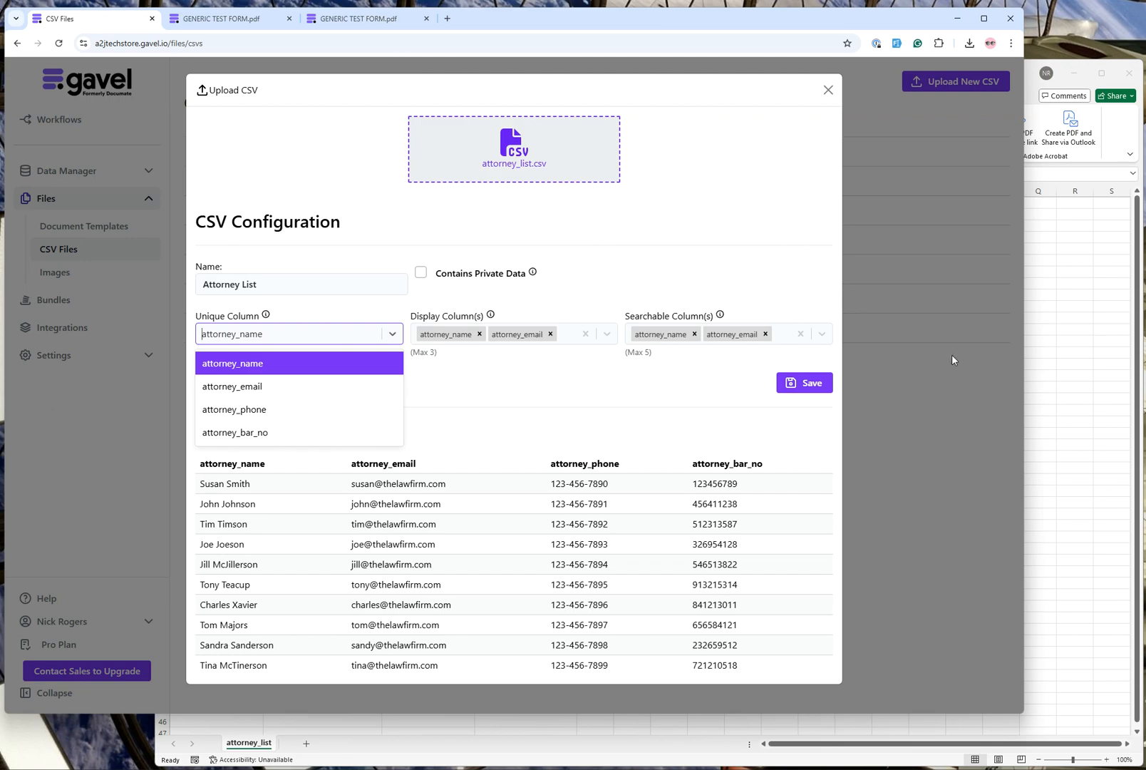
{"action": "left_click", "coordinate": [533, 382]}
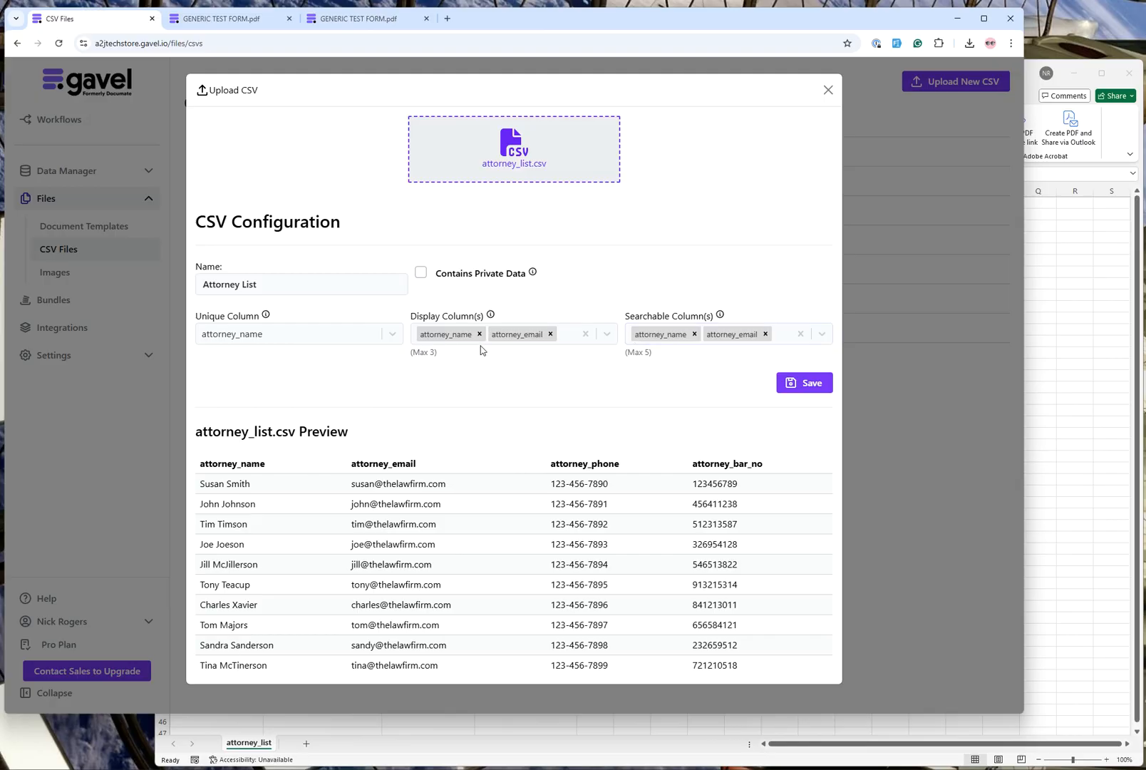
Remove attorney_email from the Attorney List's display and searchable columns, and save the CSV configuration.
{"action": "left_click", "coordinate": [551, 335]}
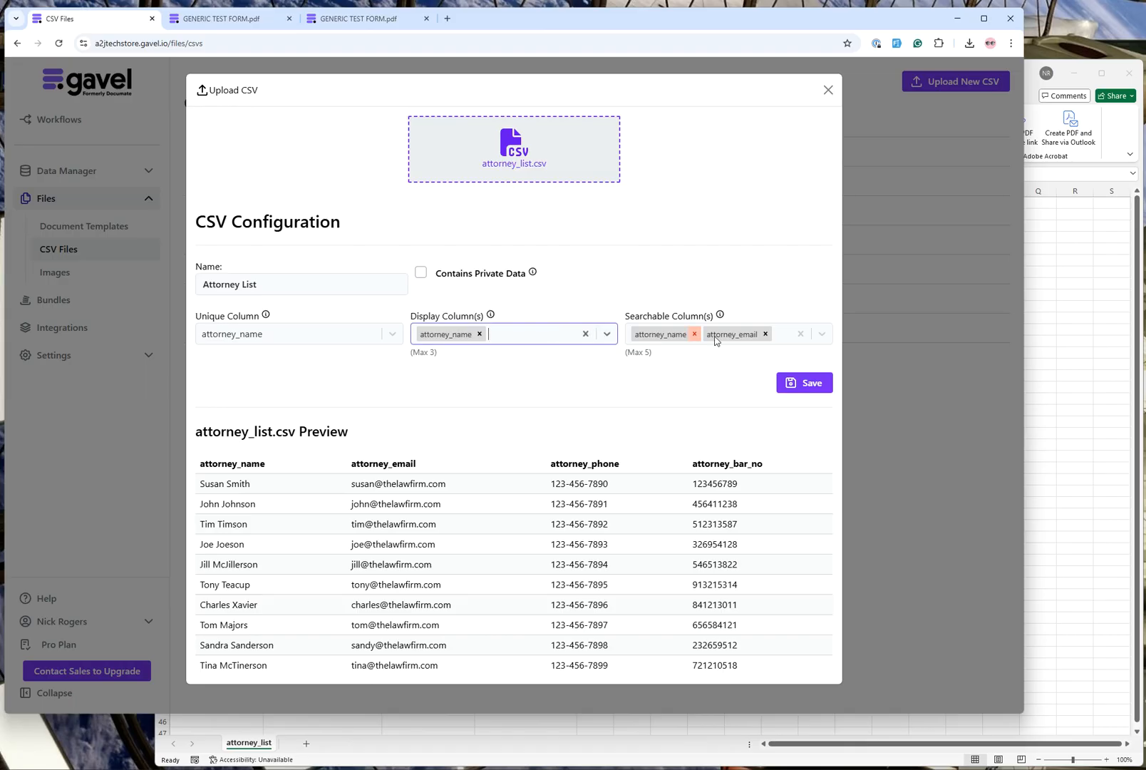
{"action": "left_click", "coordinate": [765, 333]}
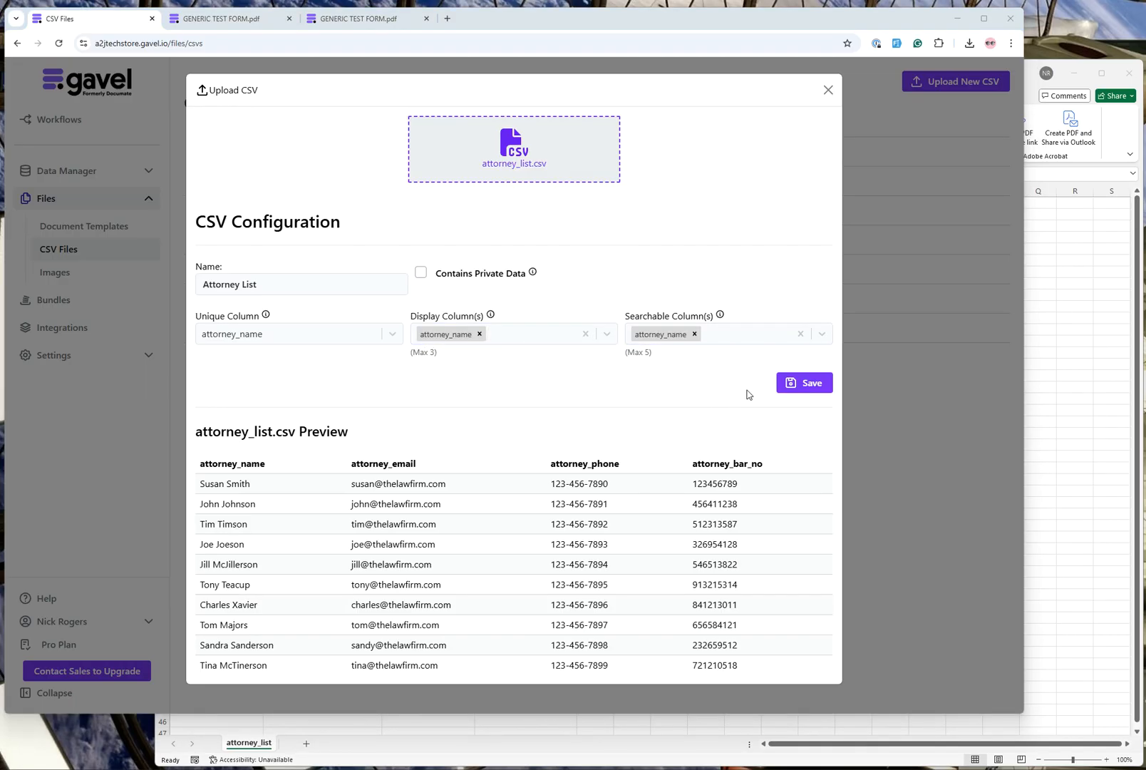
{"action": "left_click", "coordinate": [794, 386]}
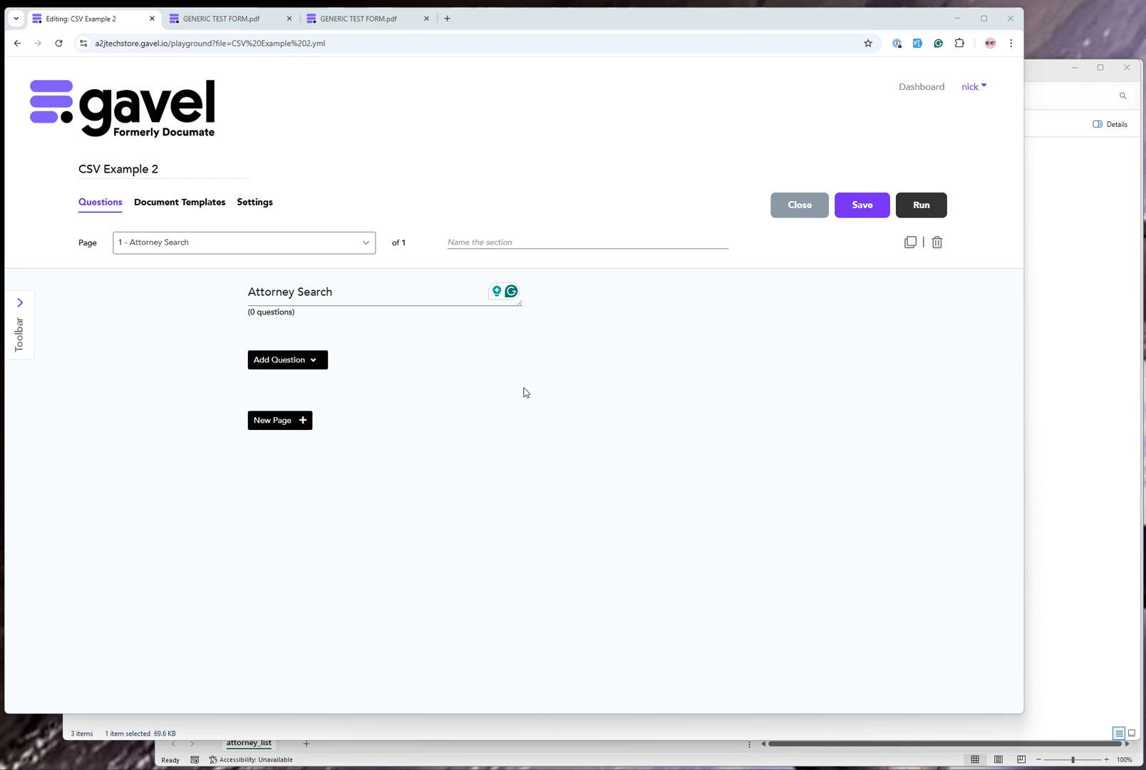
Add a CSV Data Source question to the Attorney Search page, using Attorney List as its CSV file.
{"action": "left_click", "coordinate": [275, 359]}
{"action": "left_click", "coordinate": [450, 684]}
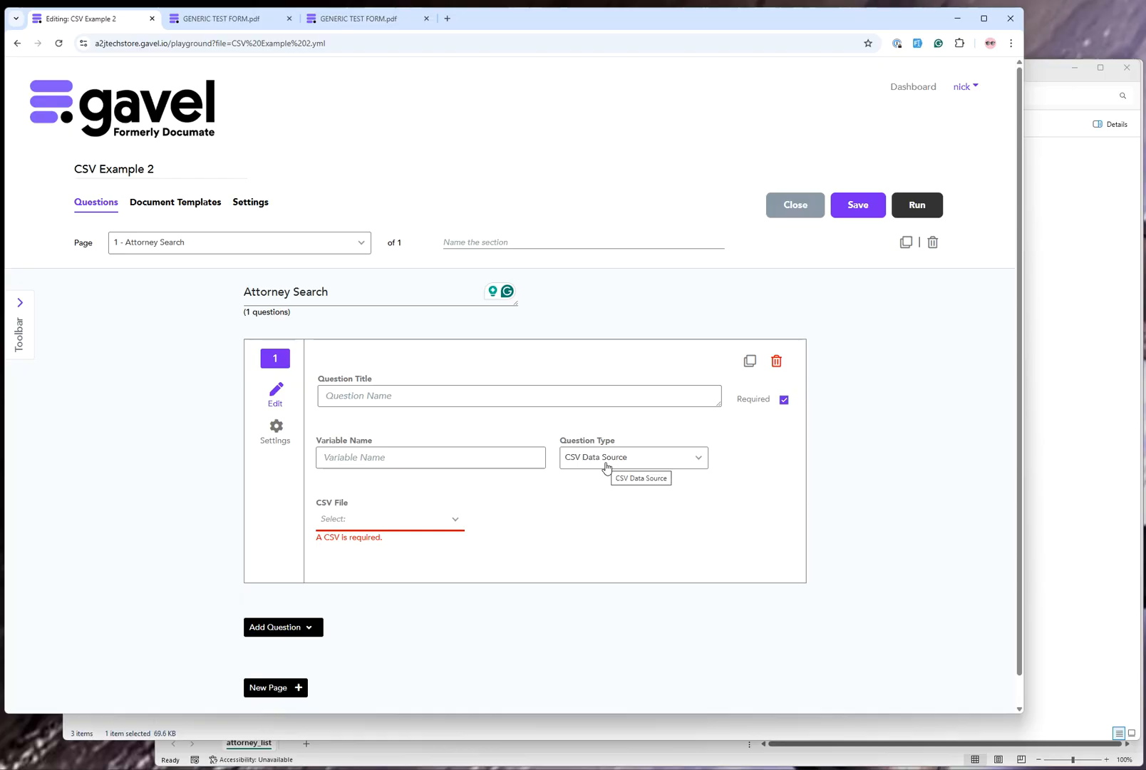
{"action": "left_click", "coordinate": [457, 521]}
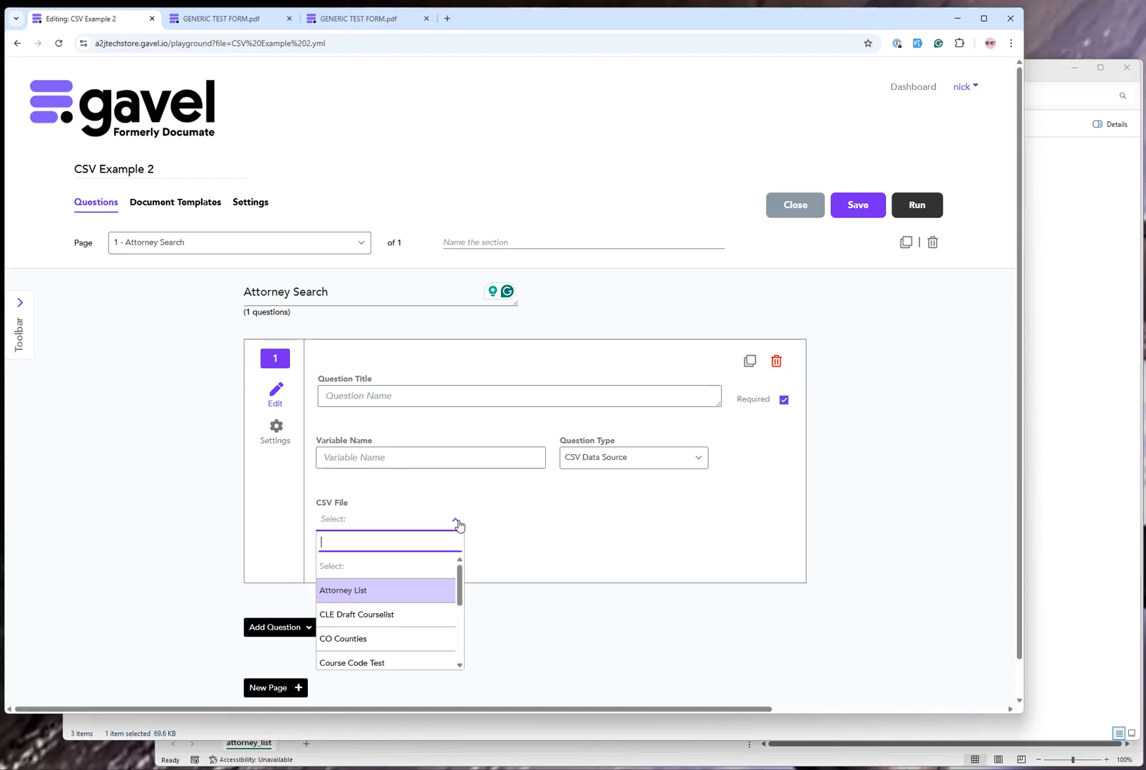
{"action": "left_click", "coordinate": [379, 591]}
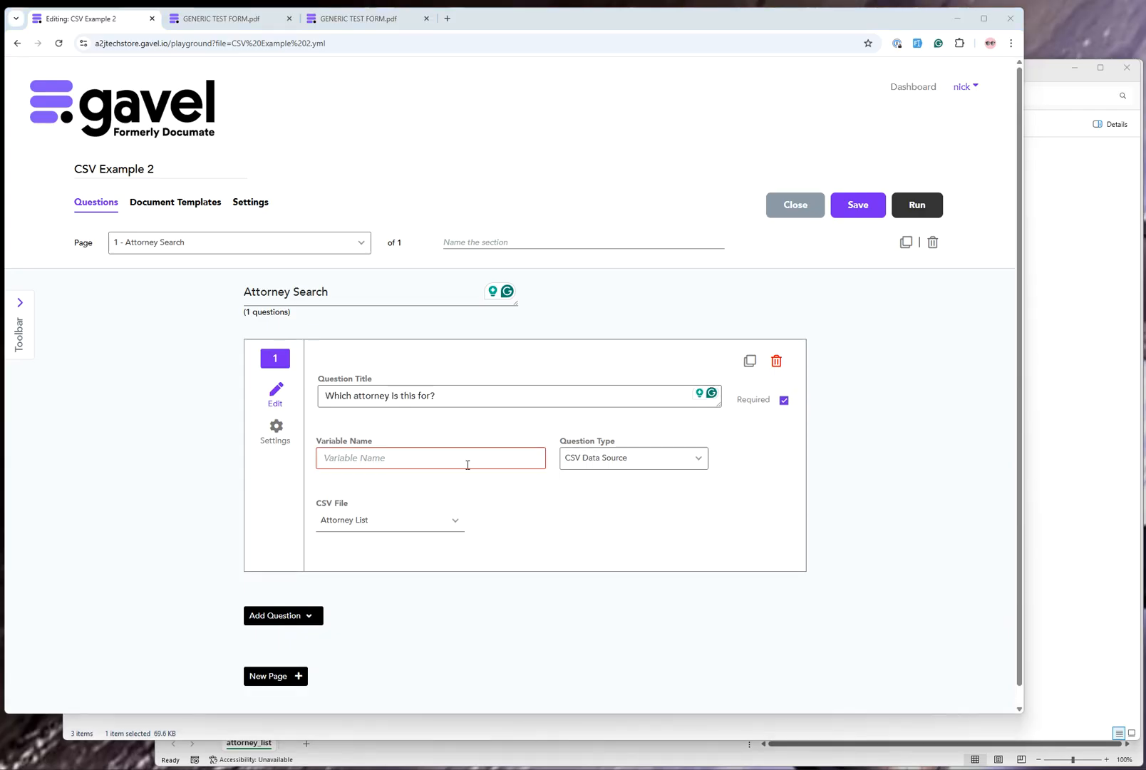
Title the question "Which attorney is this for?", name its variable attorney_selected, and save the CSV Example 2 workflow.
{"action": "left_click", "coordinate": [433, 462]}
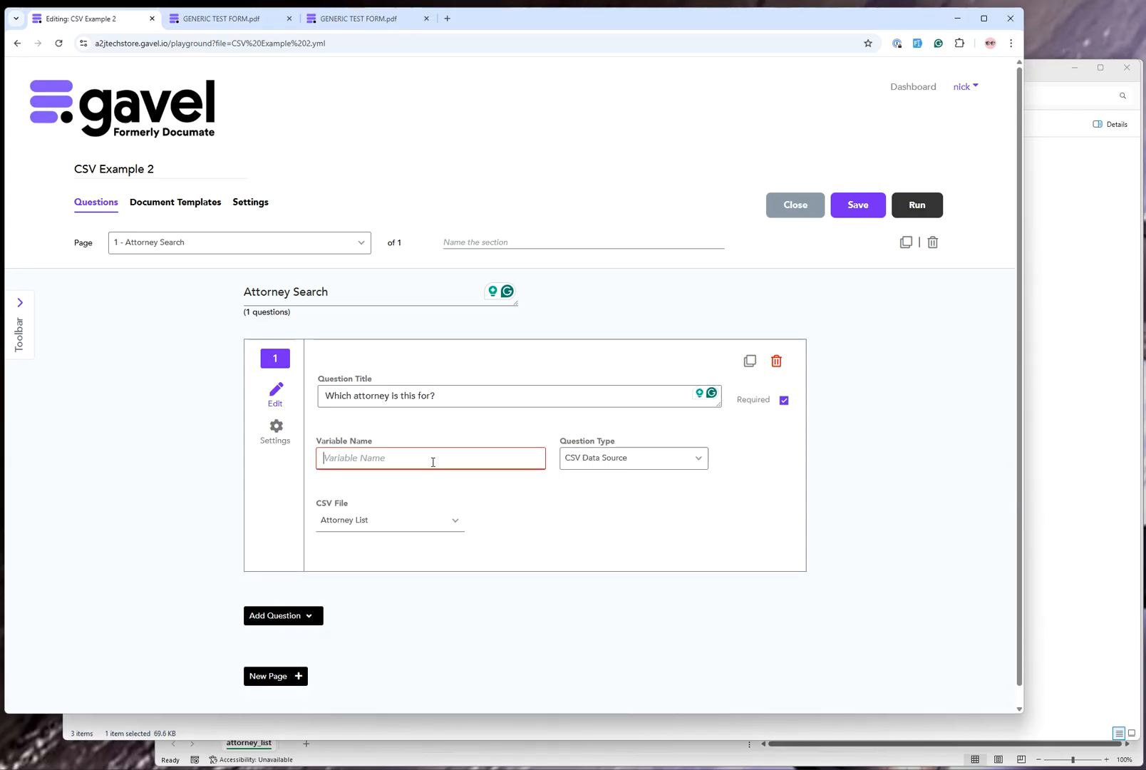
{"action": "type", "text": "attorney_"}
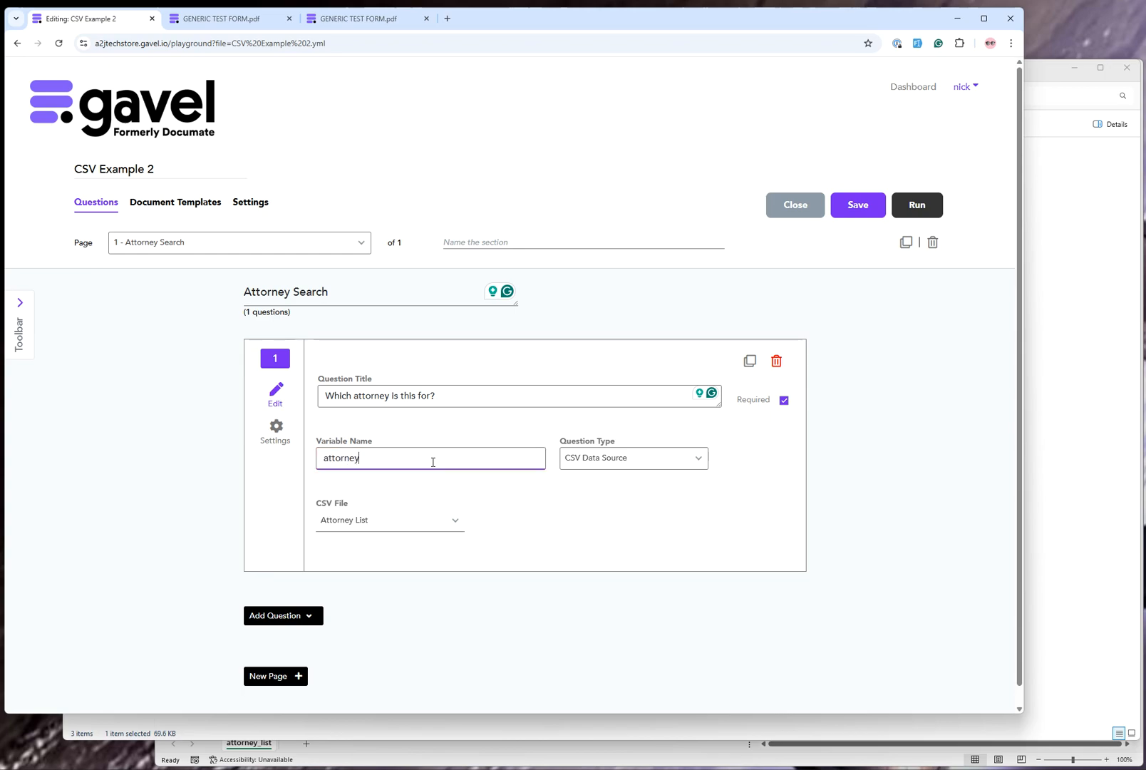
{"action": "type", "text": "selected"}
{"action": "left_click", "coordinate": [850, 207]}
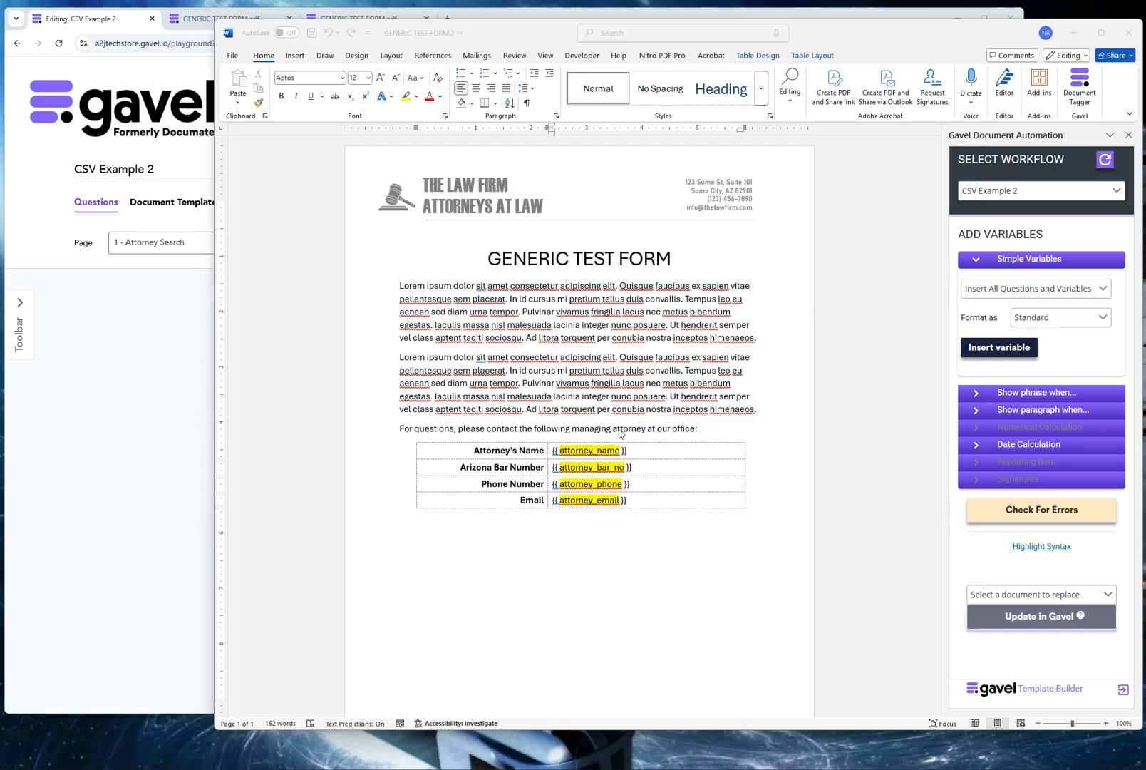
Try to prefix the attorney_name placeholder in the Word template with "attorney_selected.".
{"action": "left_click", "coordinate": [567, 451]}
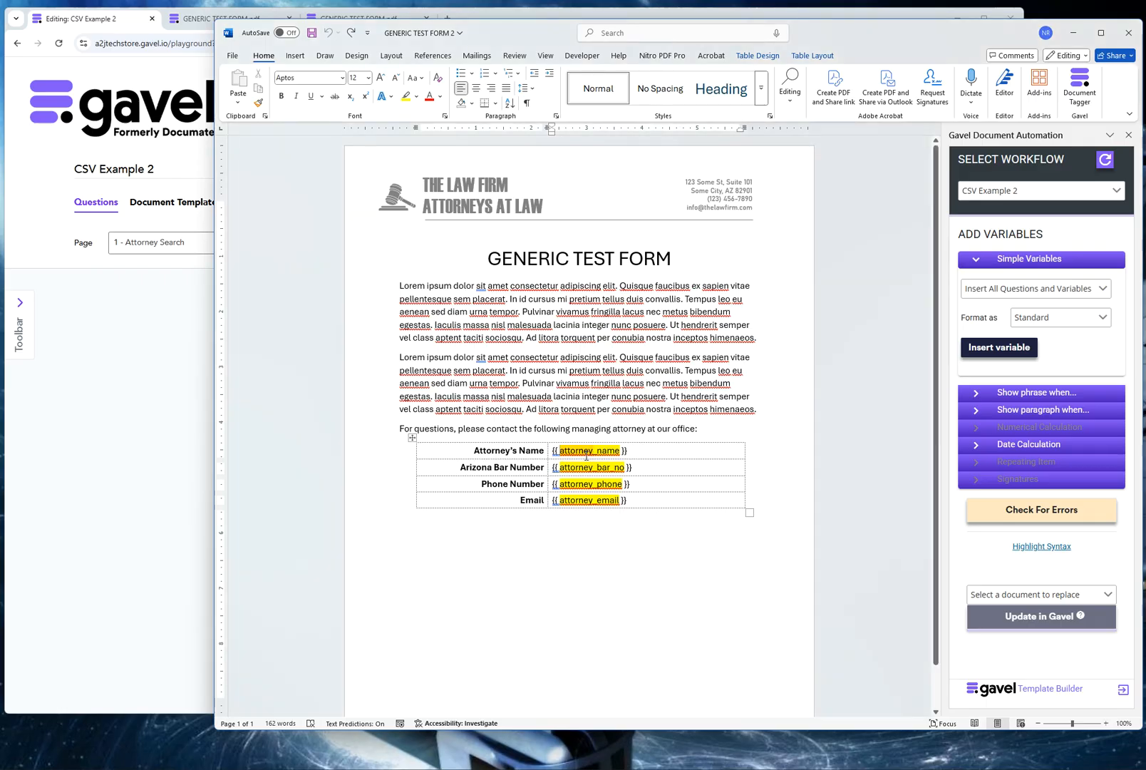
{"action": "type", "text": "attorney"}
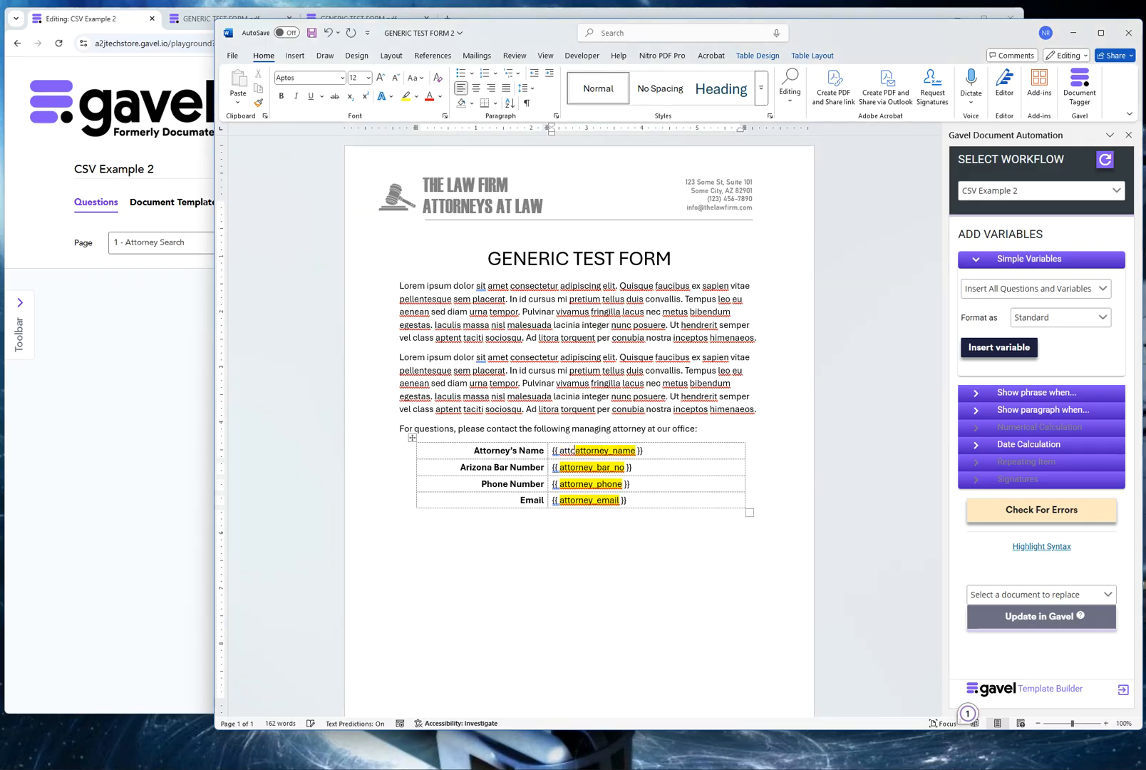
{"action": "type", "text": "_selected."}
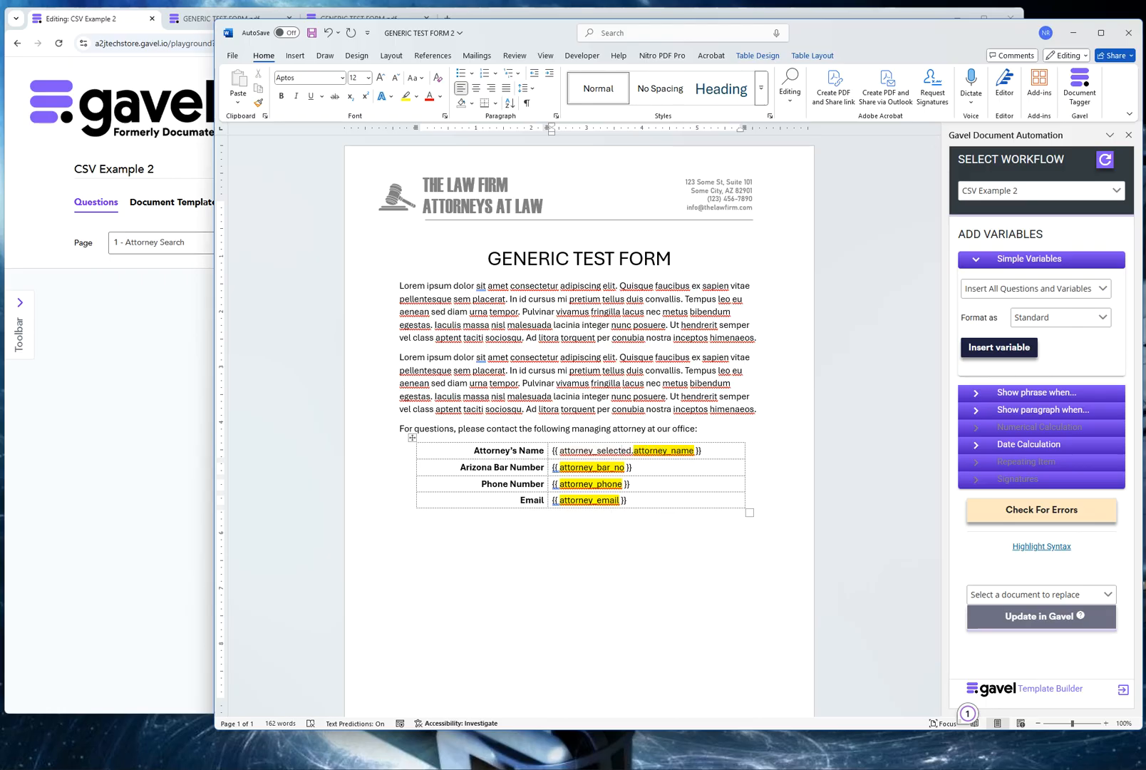
{"action": "key", "text": "ctrl+z"}
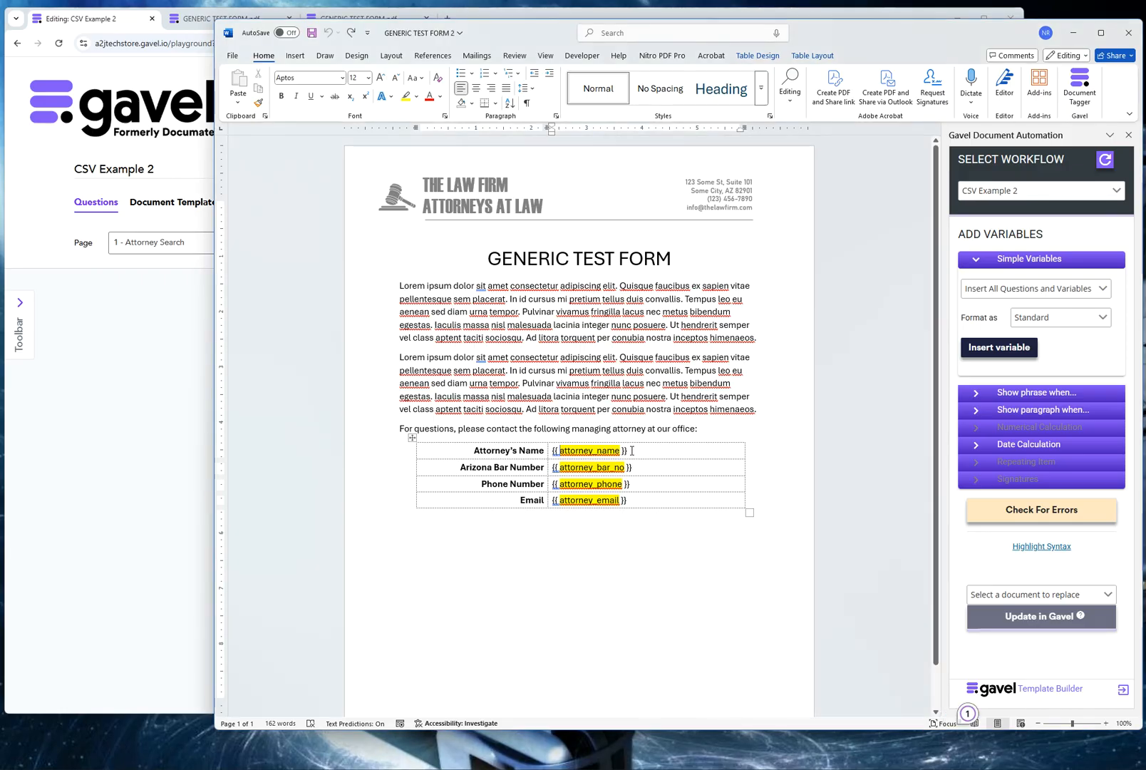
Replace the Attorney's Name placeholder with the attorney_selected['attorney_name'] variable and update GENERIC_TEST_FORM.docx in Gavel.
{"action": "left_click_drag", "start_coordinate": [631, 450], "coordinate": [553, 451]}
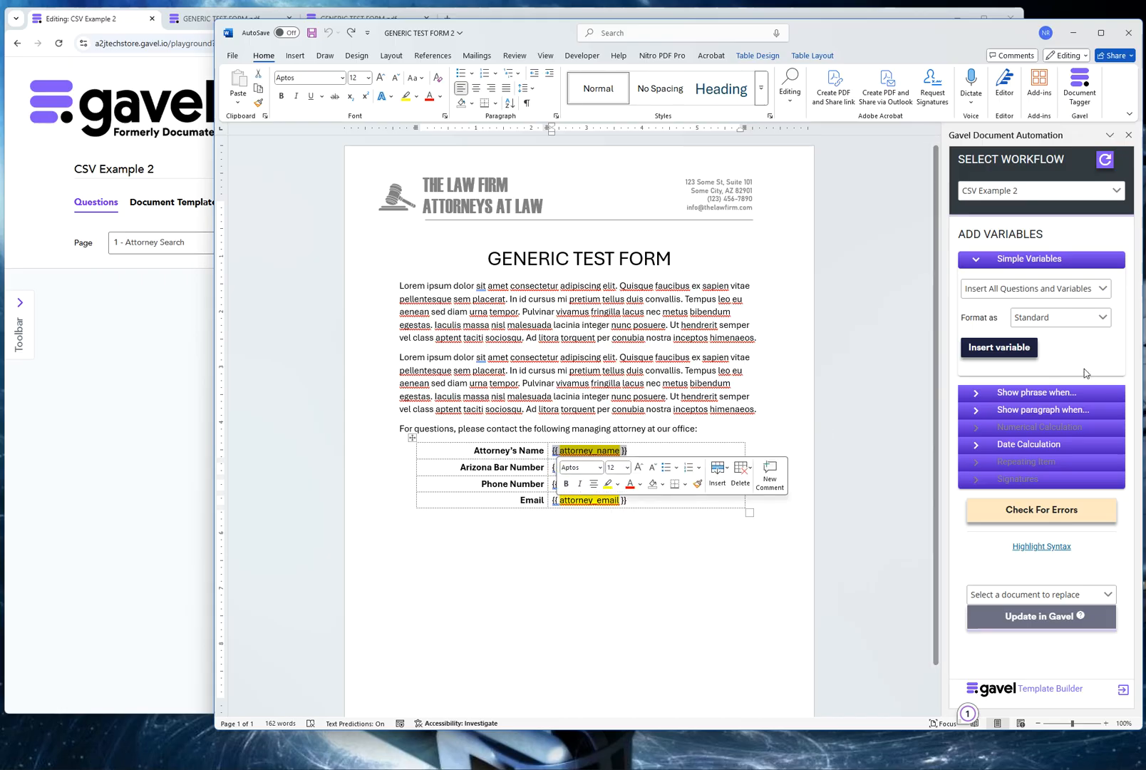
{"action": "key", "text": "Delete"}
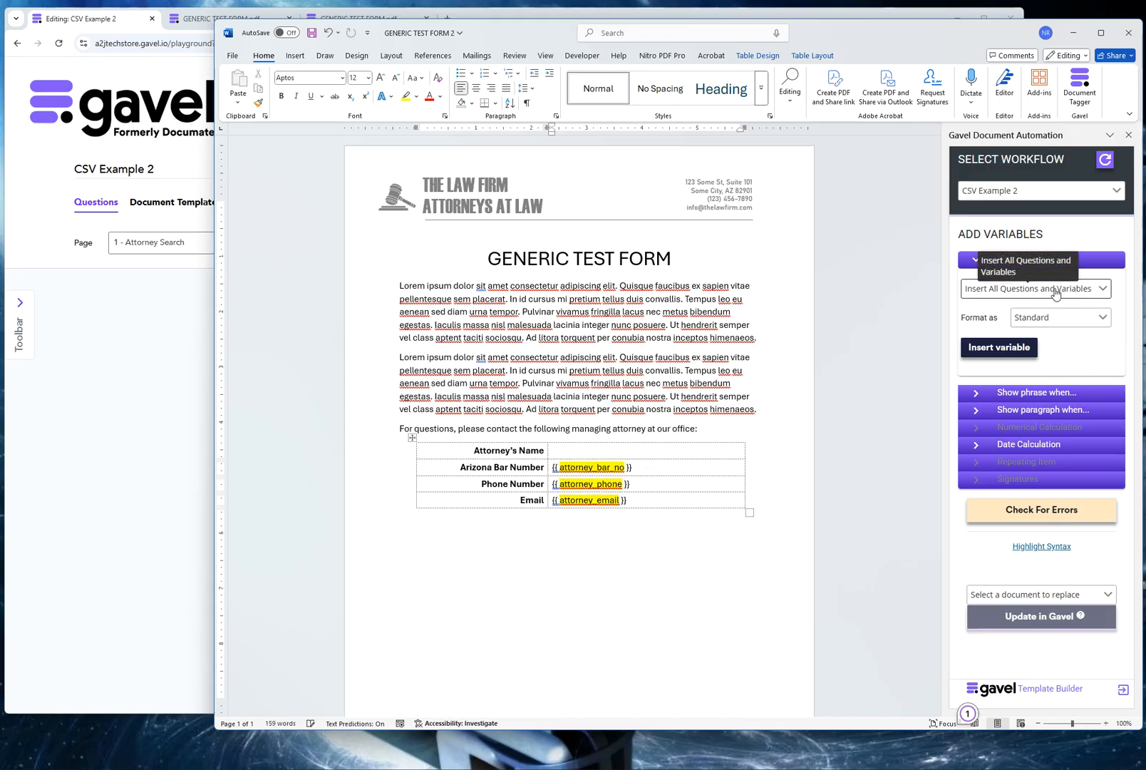
{"action": "left_click", "coordinate": [1055, 288]}
{"action": "left_click", "coordinate": [1013, 393]}
{"action": "left_click", "coordinate": [1016, 349]}
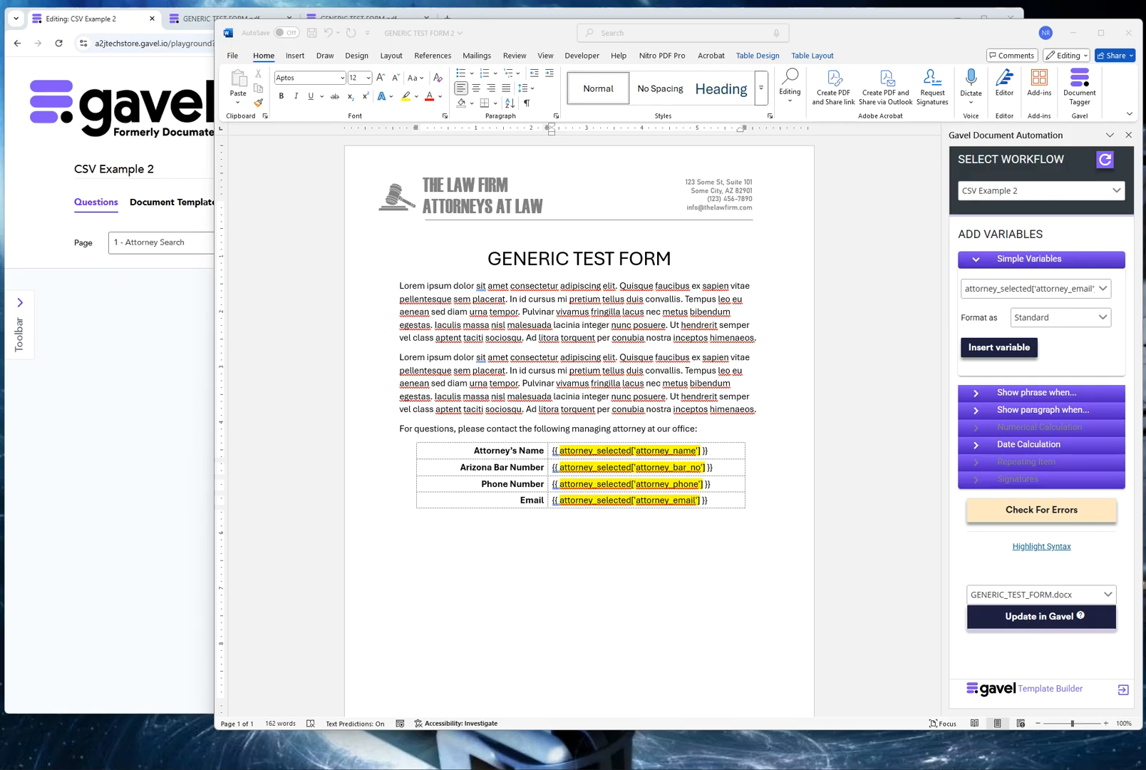
{"action": "left_click", "coordinate": [1018, 620]}
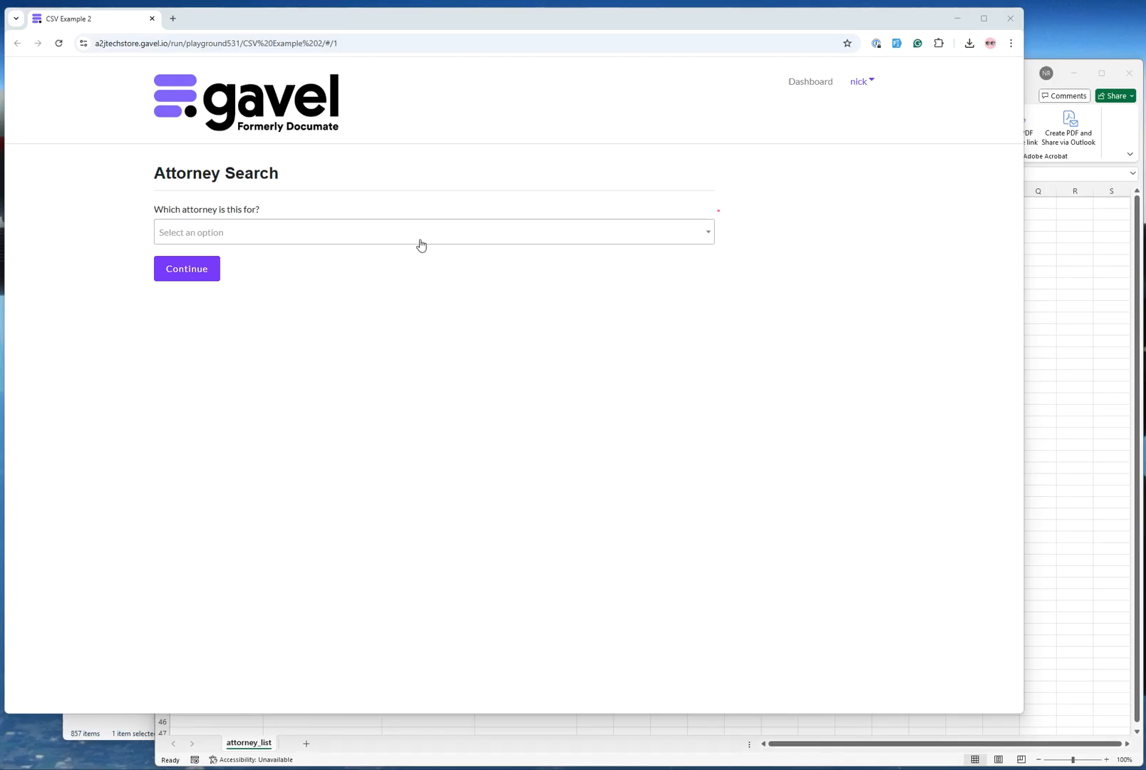
Search for an attorney by first name under "Which attorney is this for?", select the match and continue to the review page.
{"action": "left_click", "coordinate": [421, 245]}
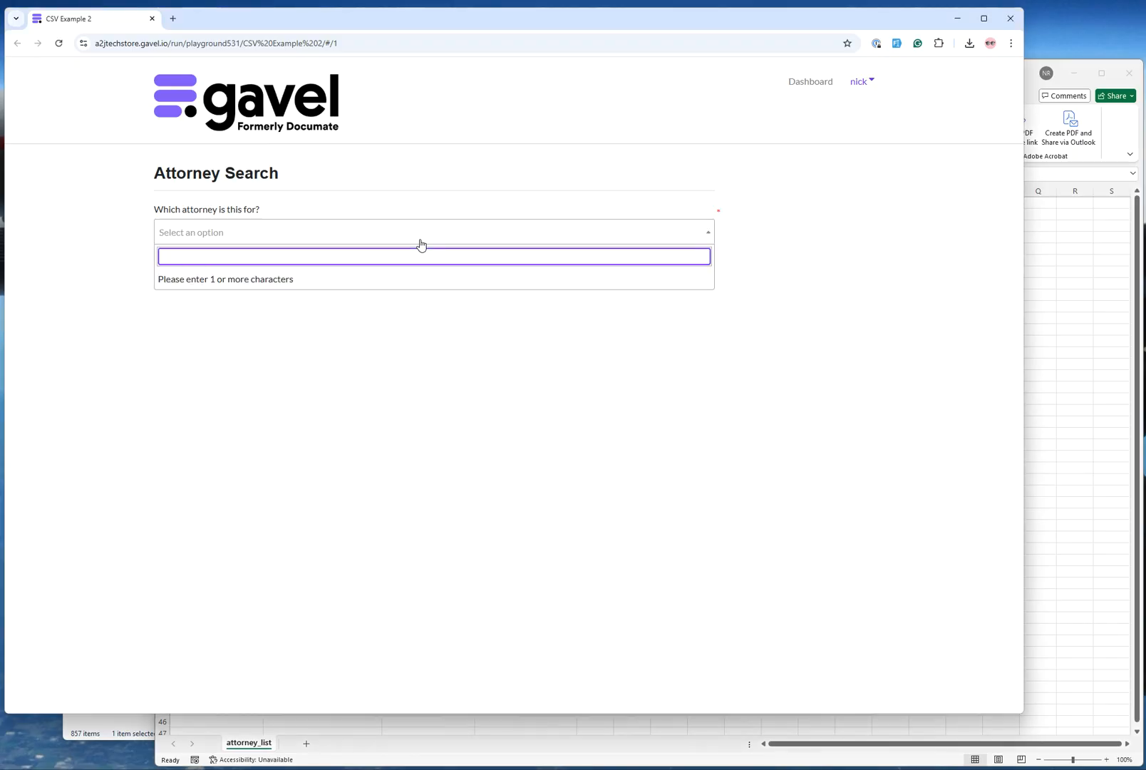
{"action": "type", "text": "tina"}
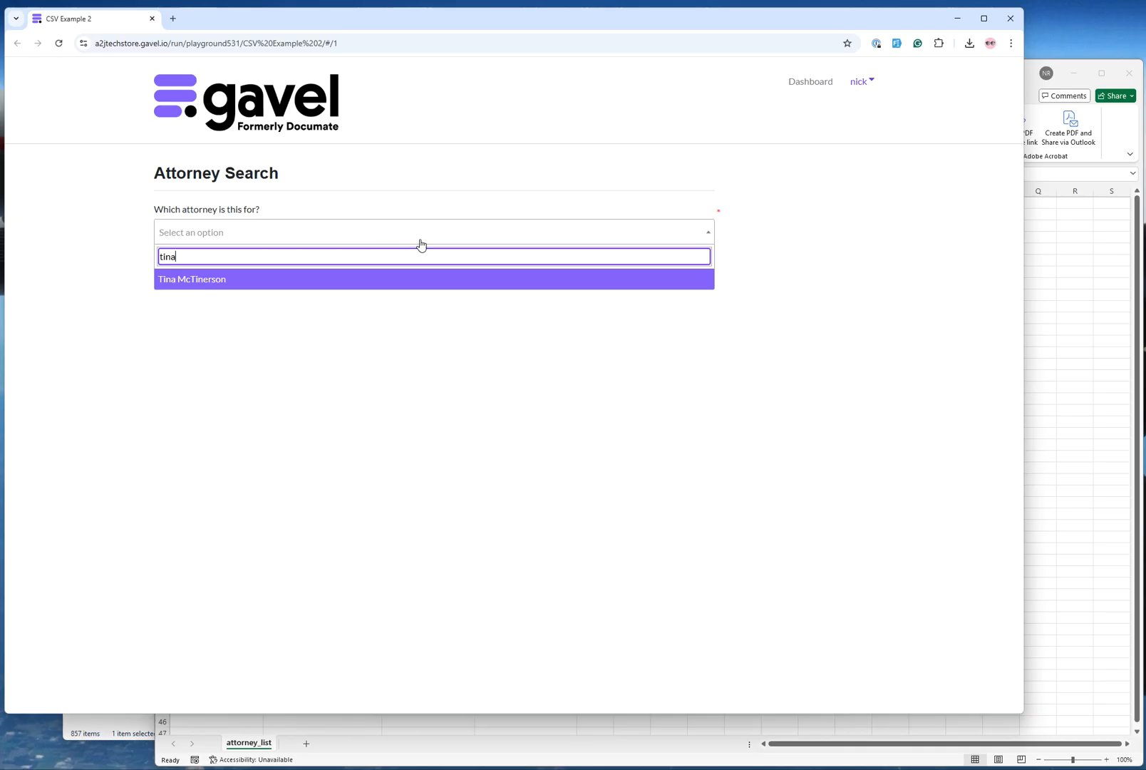
{"action": "key", "text": "Return"}
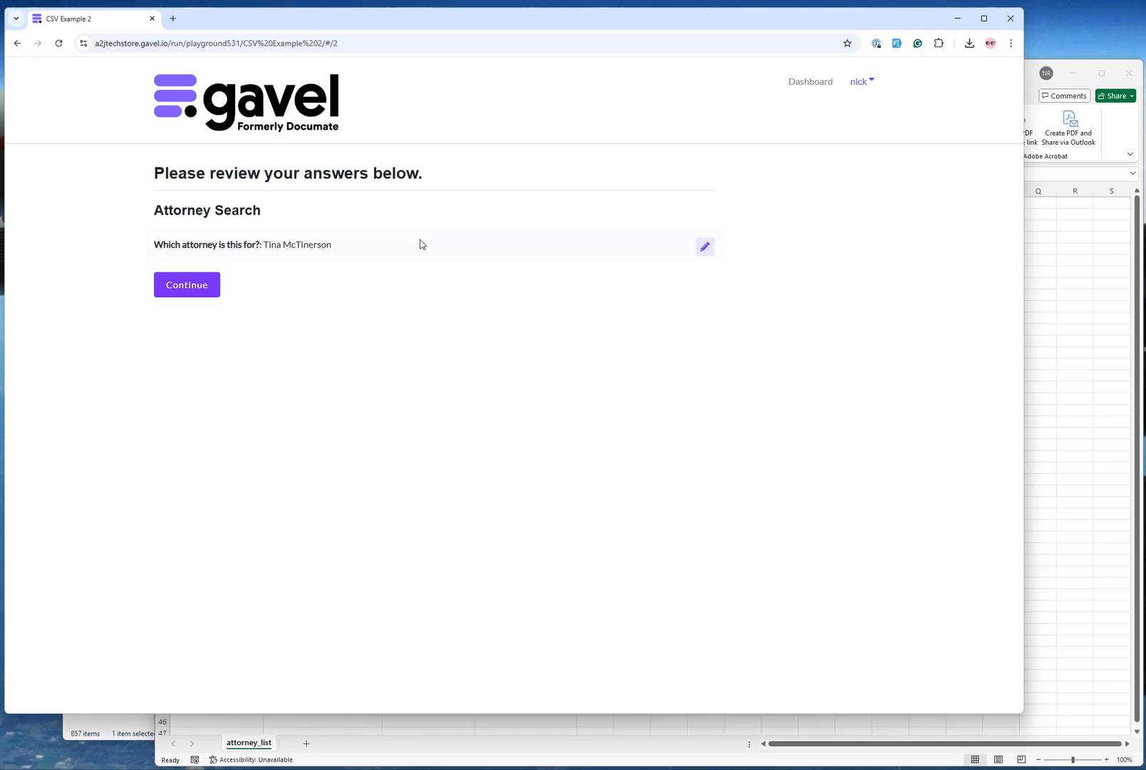
Accept the reviewed answer, open GENERIC TEST FORM 2 as a PDF, and switch to the attorney_list spreadsheet in Excel.
{"action": "left_click", "coordinate": [186, 289]}
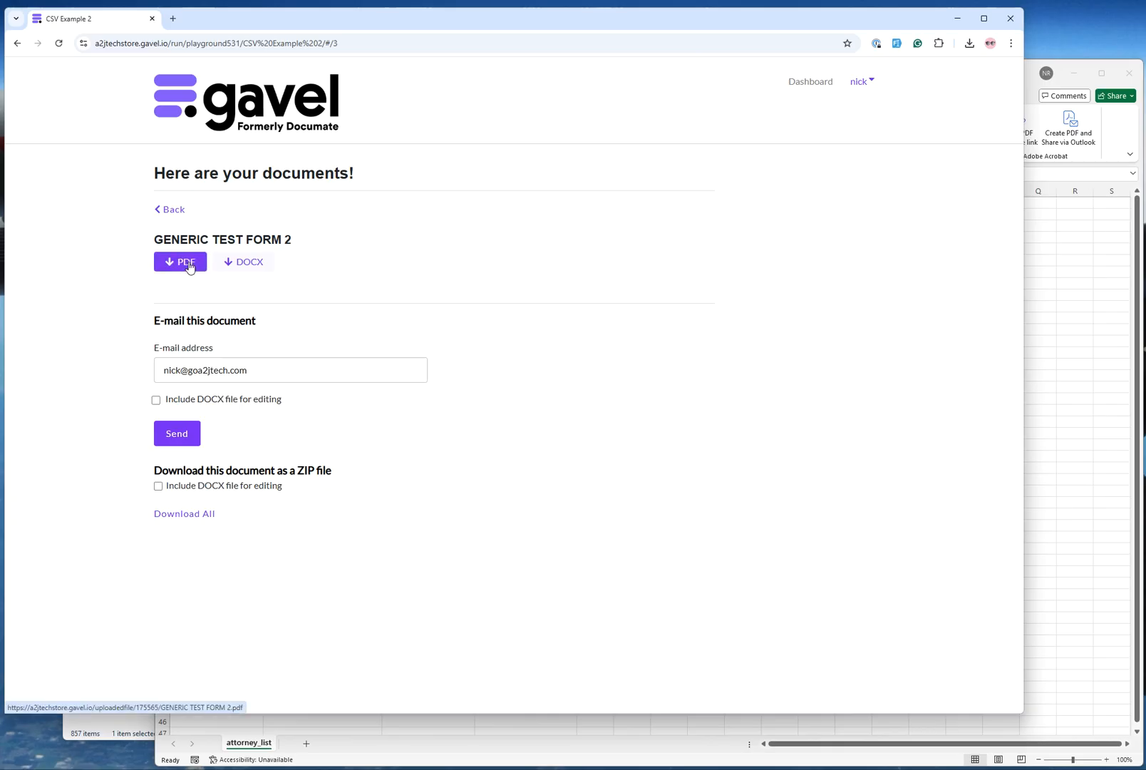
{"action": "left_click", "coordinate": [188, 264]}
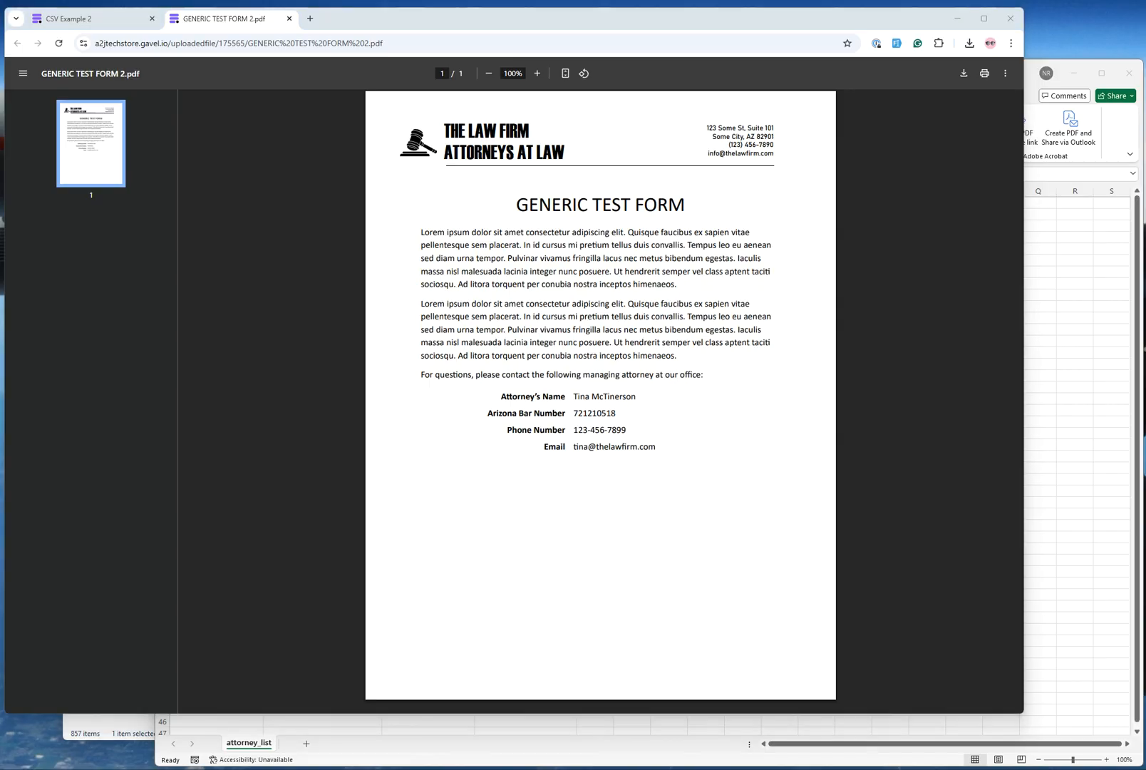
{"action": "key", "text": "alt+Tab"}
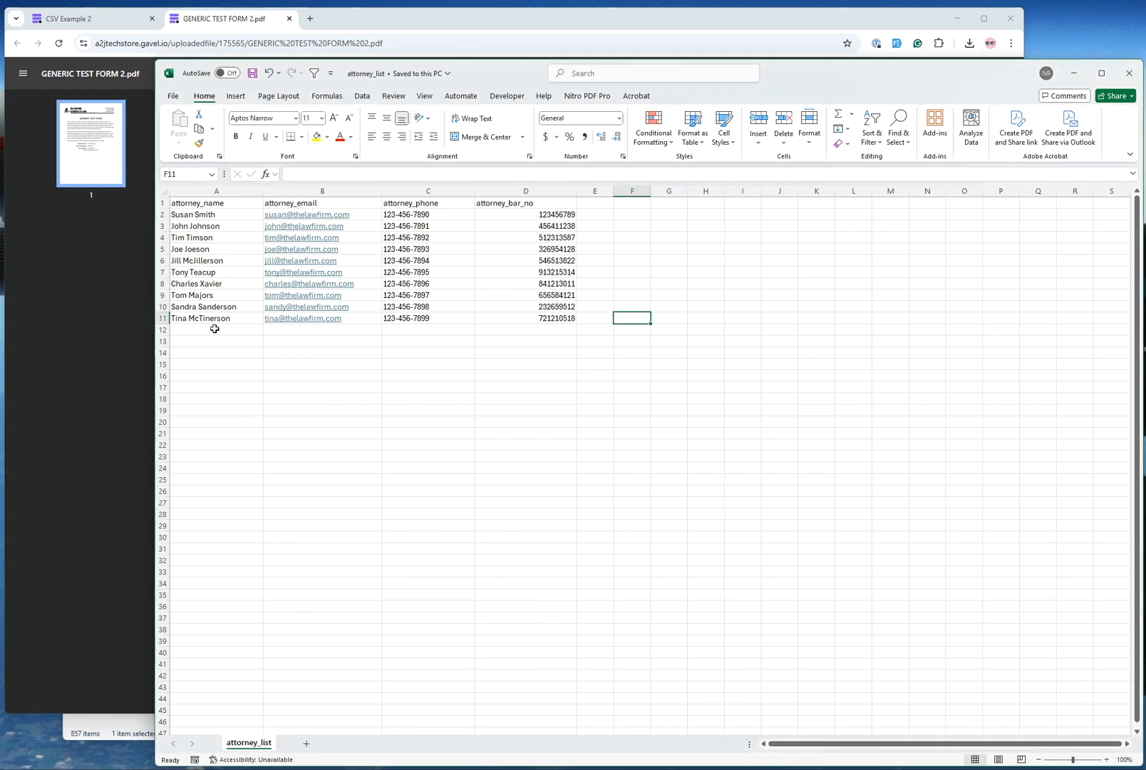
Add a new attorney in row 12 of attorney_list with full name, e-mail, phone number and bar number.
{"action": "left_click", "coordinate": [216, 330]}
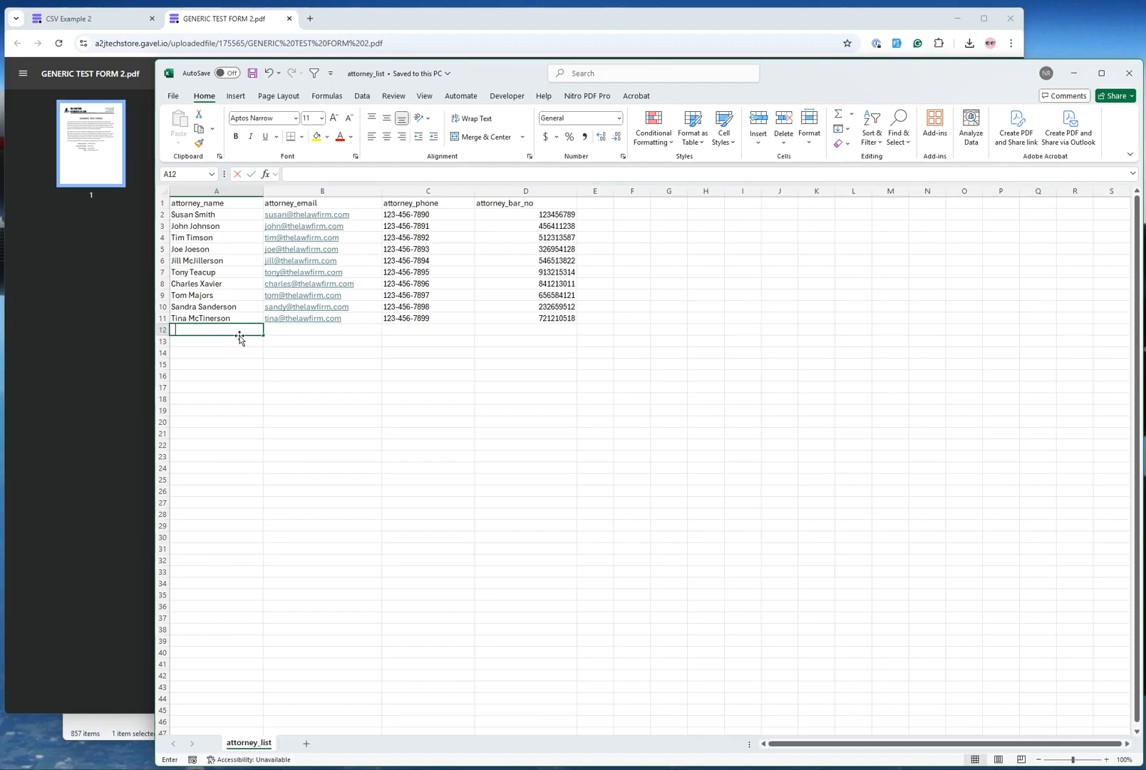
{"action": "type", "text": "Freddy McFredderson"}
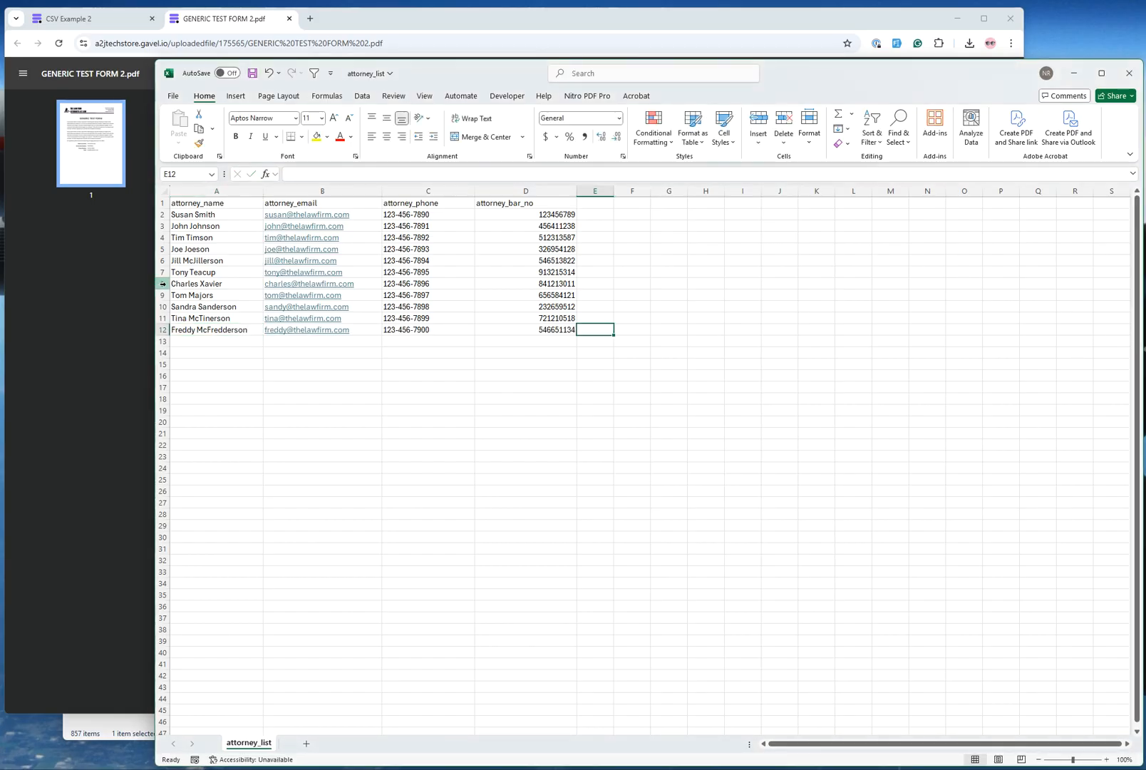
Delete the attorney in row 8, and add a widened attorney_office column in column E with Main Office or Sattelite Office for each attorney.
{"action": "left_click", "coordinate": [163, 283]}
{"action": "right_click", "coordinate": [163, 282]}
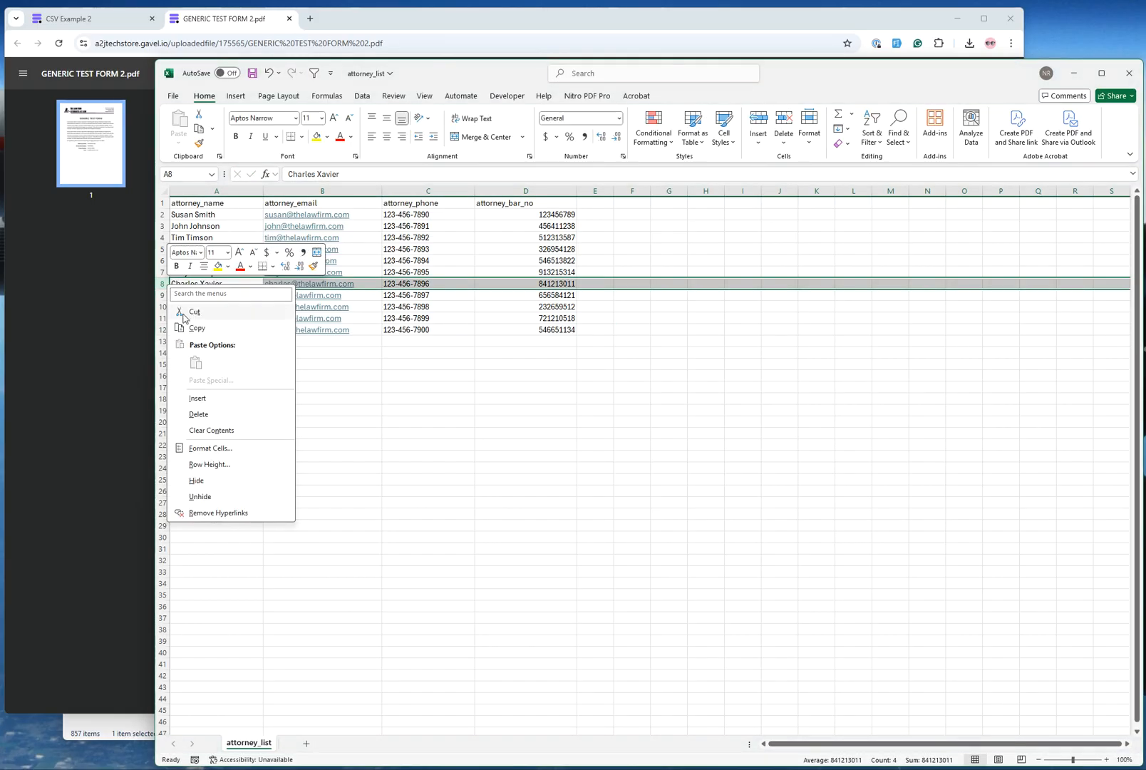
{"action": "left_click", "coordinate": [205, 413]}
{"action": "left_click", "coordinate": [607, 214]}
{"action": "left_click_drag", "start_coordinate": [615, 193], "coordinate": [670, 192]}
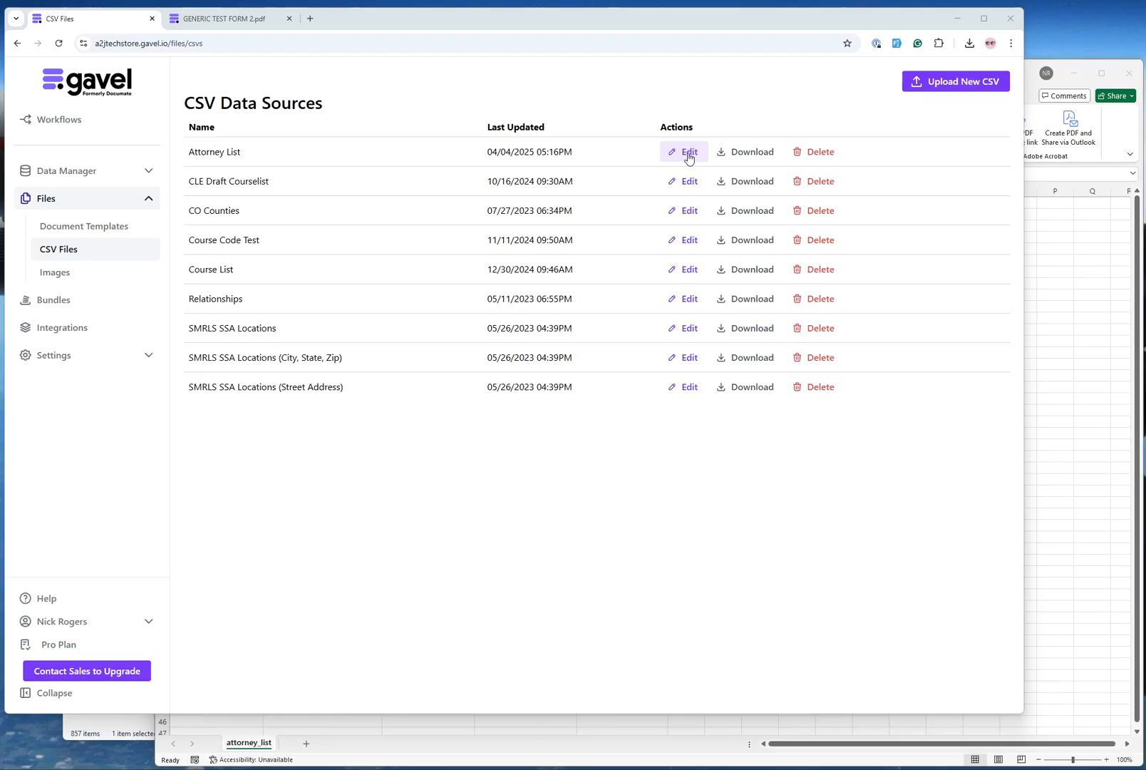
Switch to Gavel's CSV Files, edit the Attorney List data source and replace its file with the updated attorney_list.csv.
{"action": "left_click", "coordinate": [686, 153]}
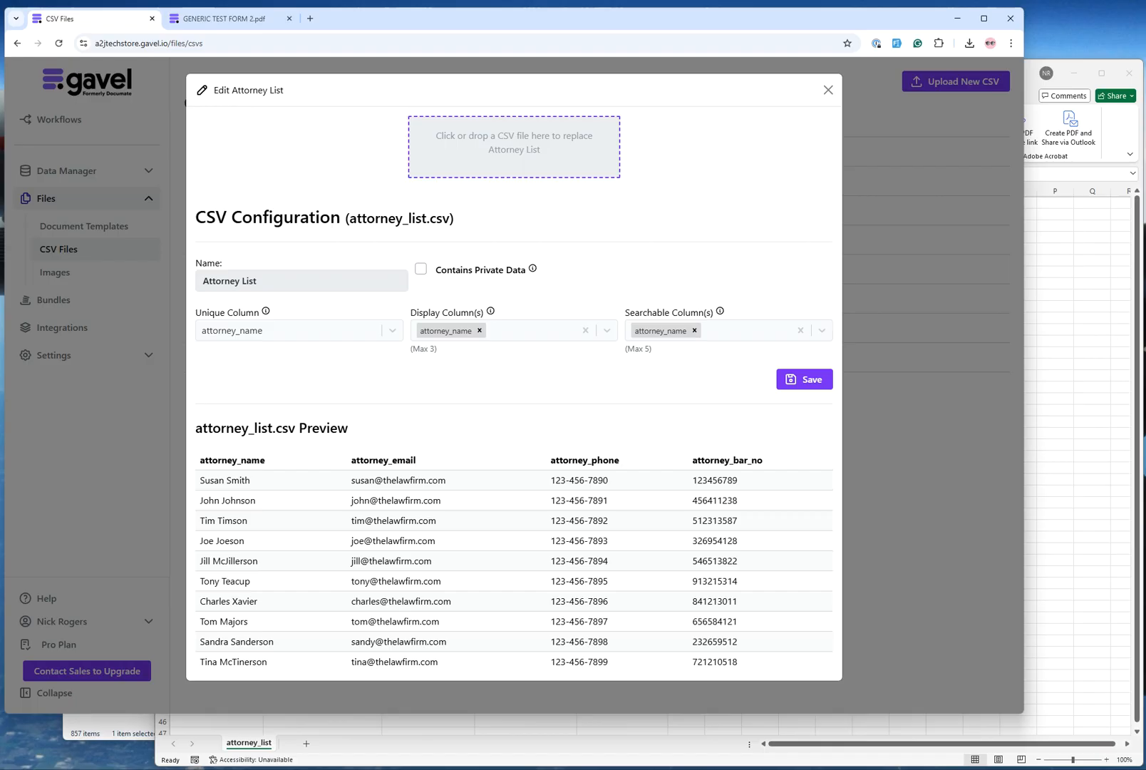
{"action": "left_click", "coordinate": [553, 157]}
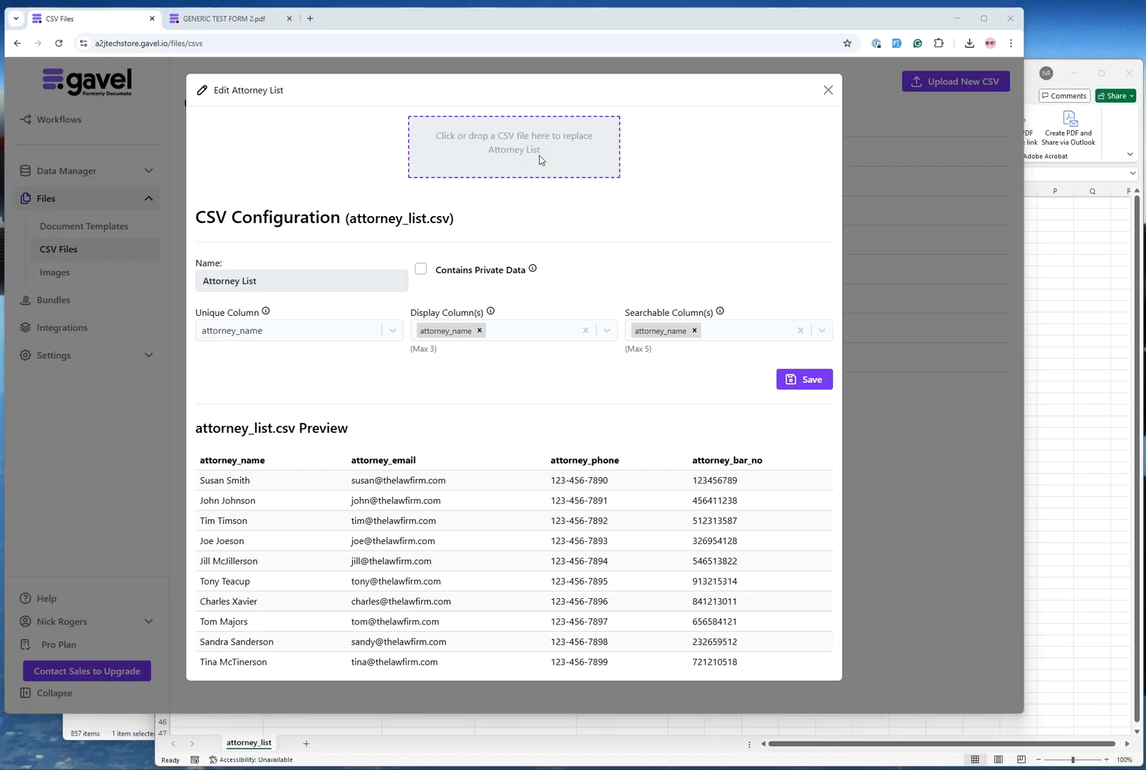
{"action": "left_click", "coordinate": [154, 100]}
{"action": "left_click", "coordinate": [597, 400]}
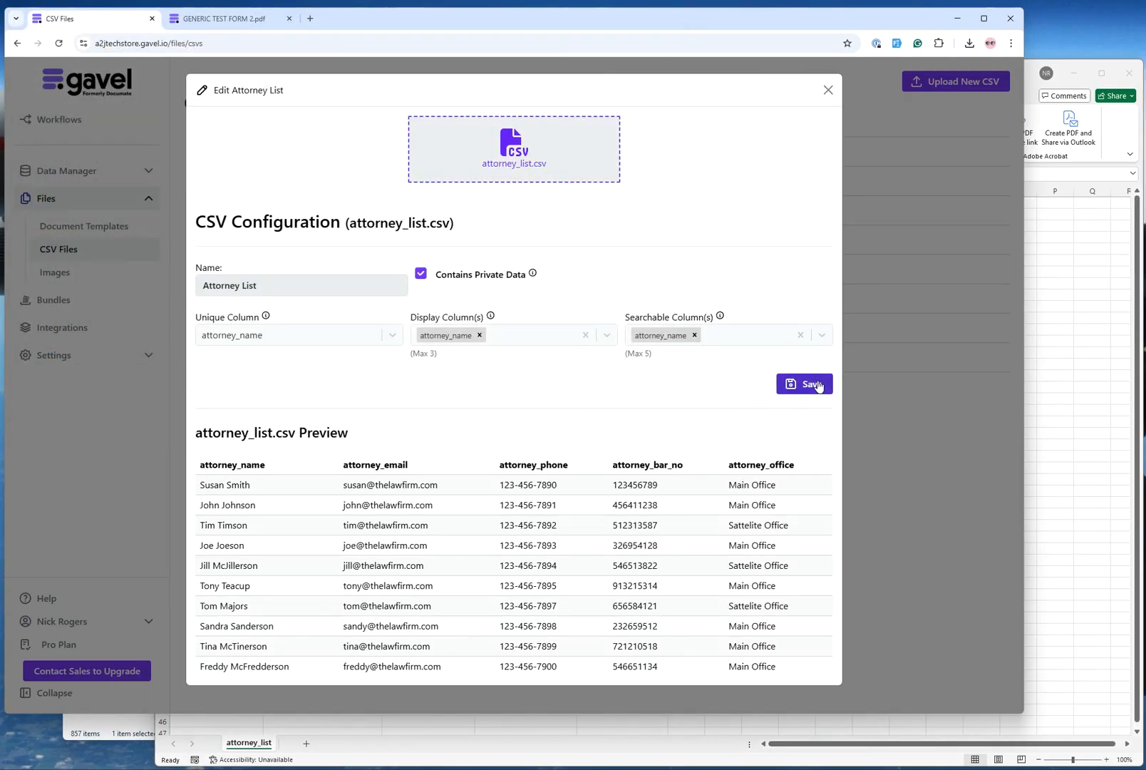
Mark the Attorney List as containing private data and save its updated configuration.
{"action": "left_click", "coordinate": [421, 274]}
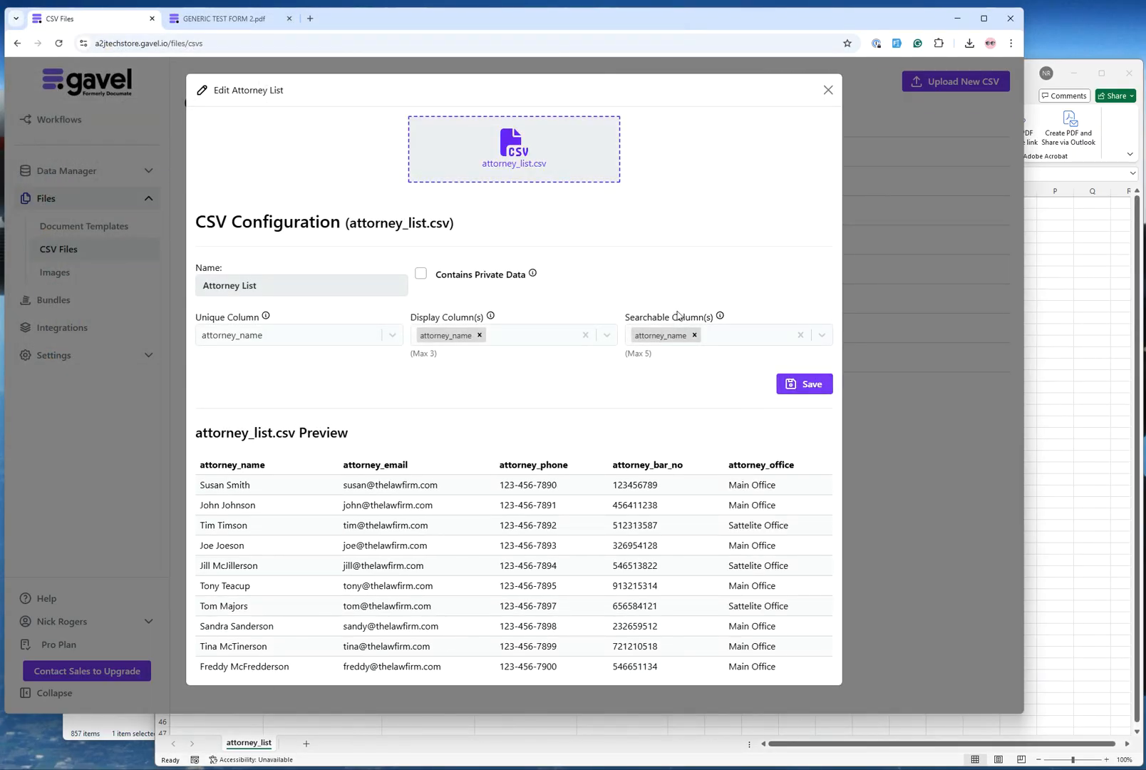
{"action": "left_click", "coordinate": [805, 385]}
{"action": "left_click", "coordinate": [820, 385]}
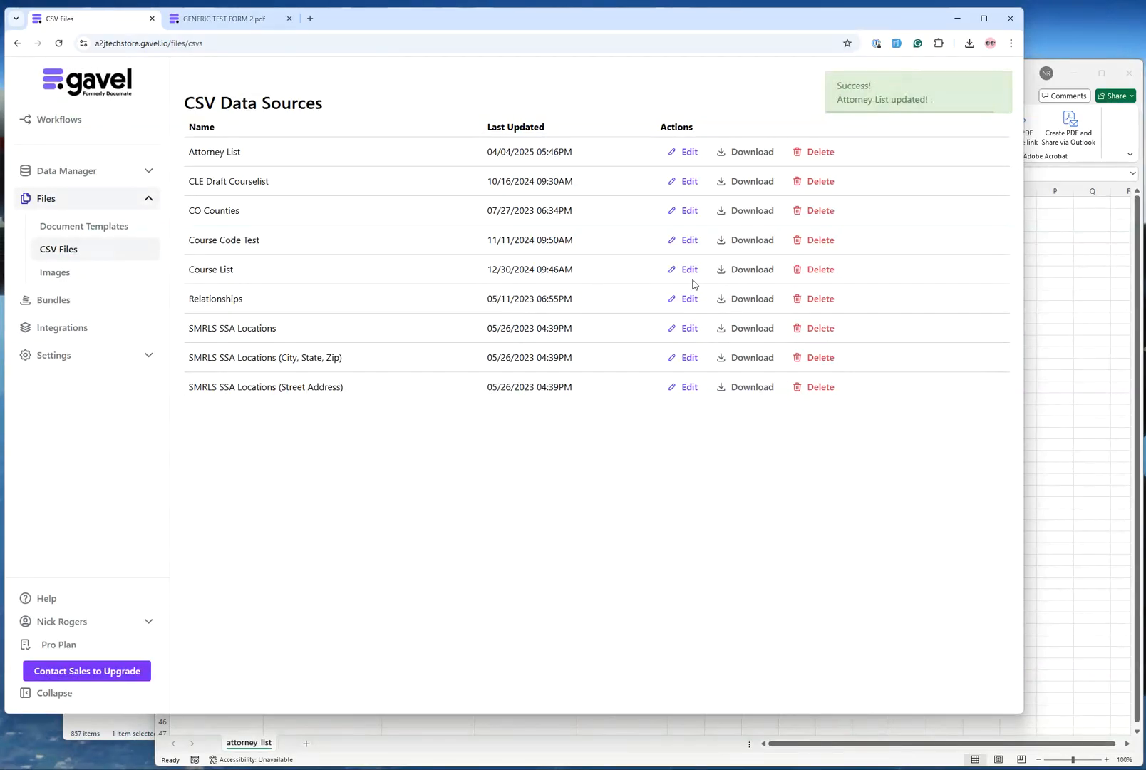